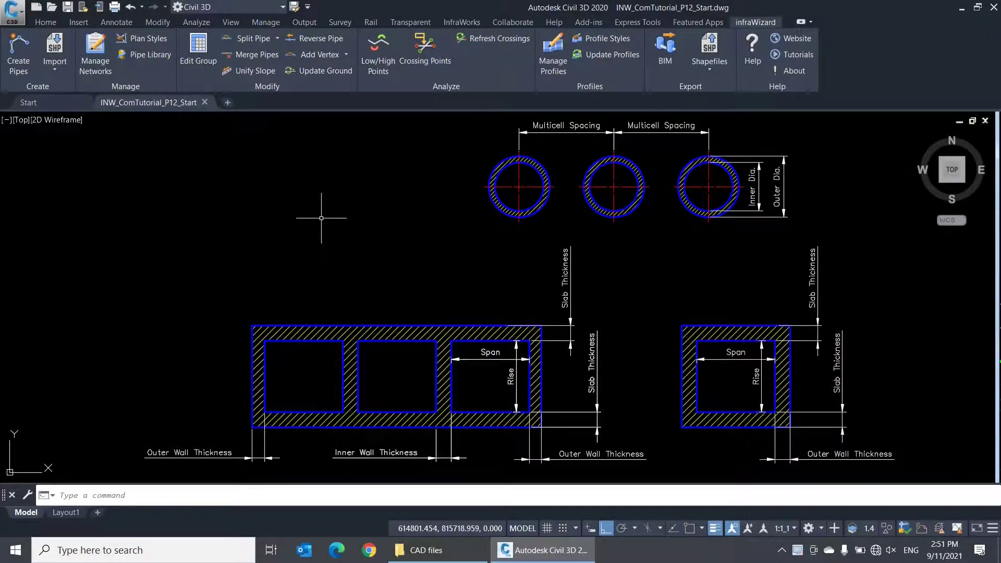
- Open the infraWizard Pipe Library from the Manage panel to see the circular-section materials
click(151, 55)
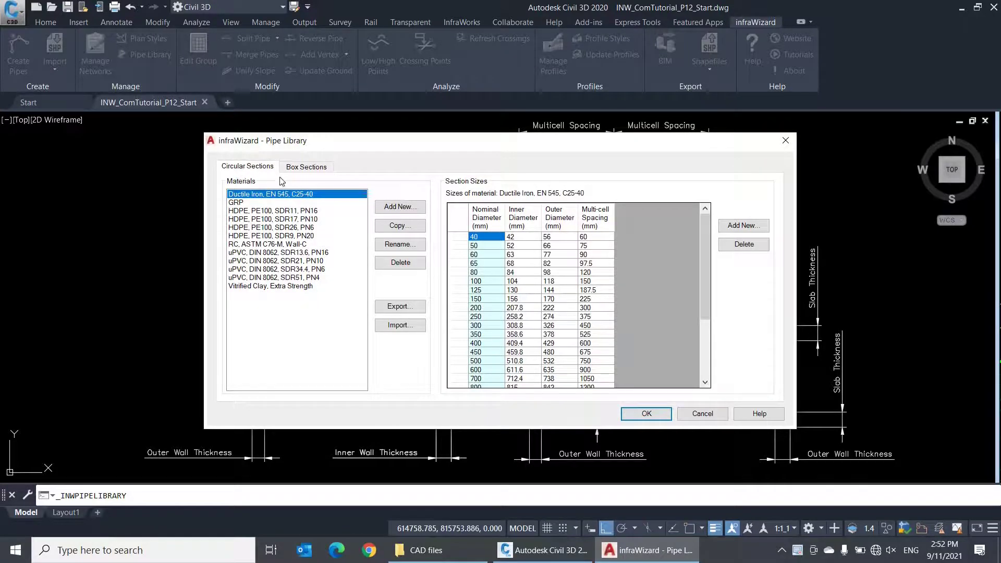
click(313, 171)
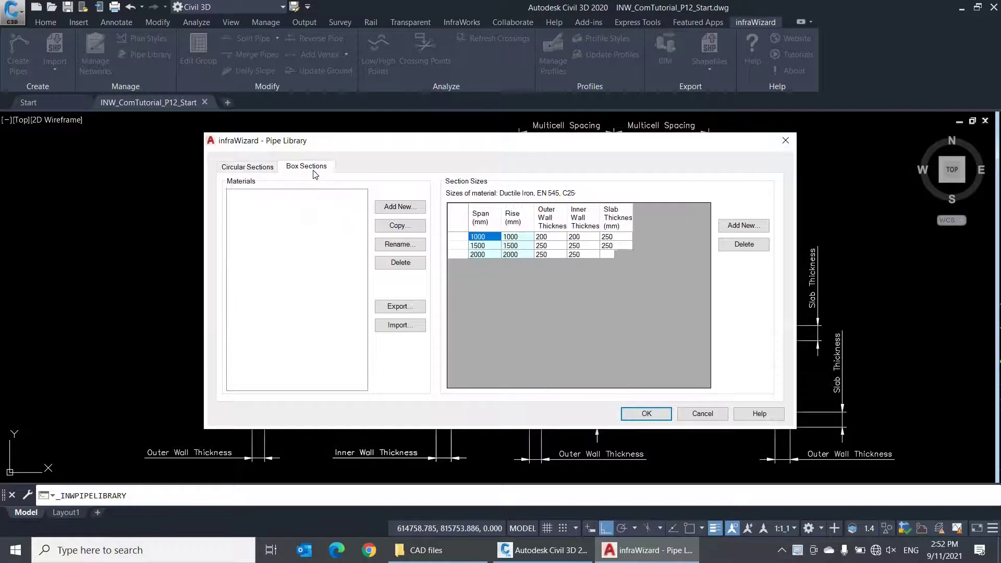
click(259, 168)
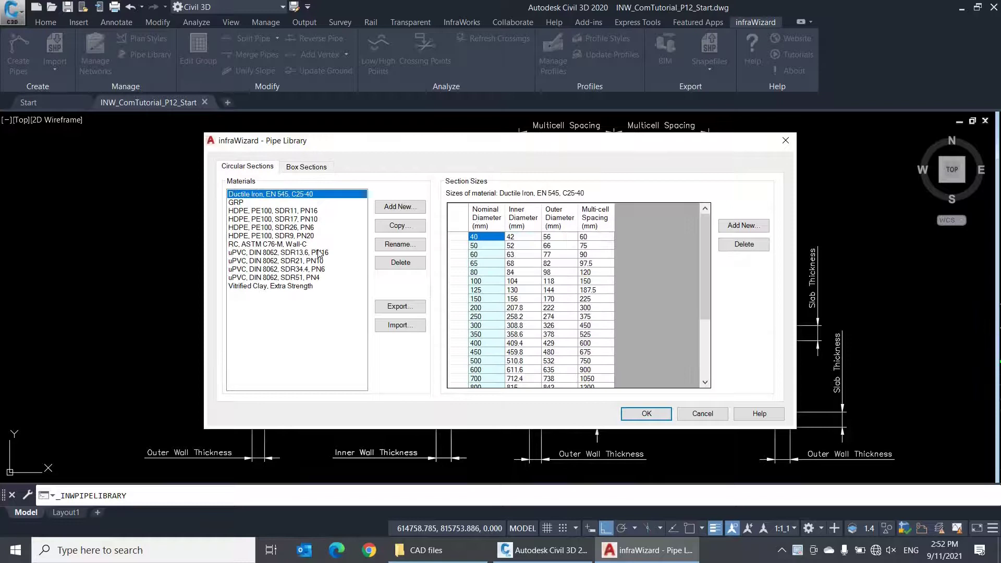
click(315, 211)
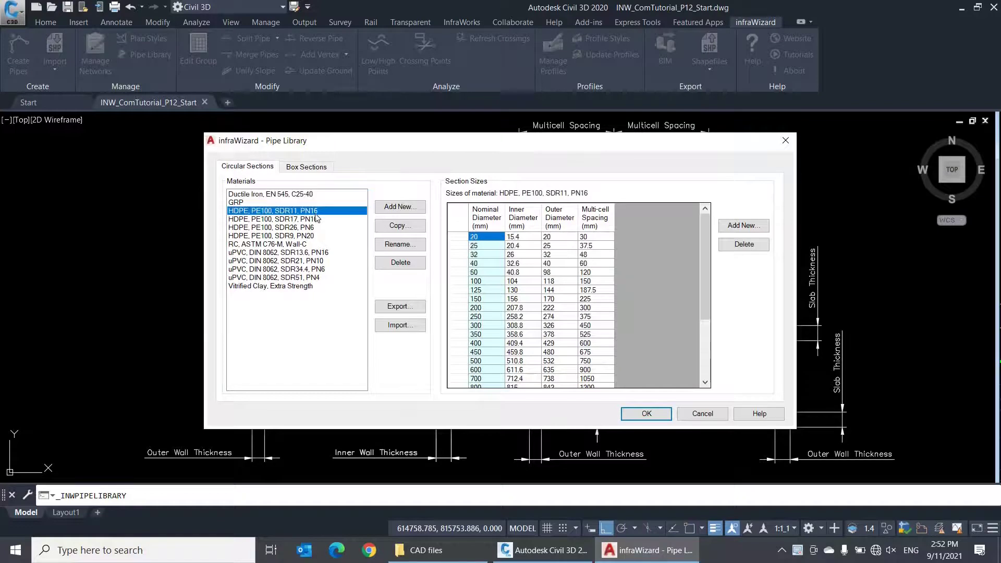
click(315, 220)
click(315, 228)
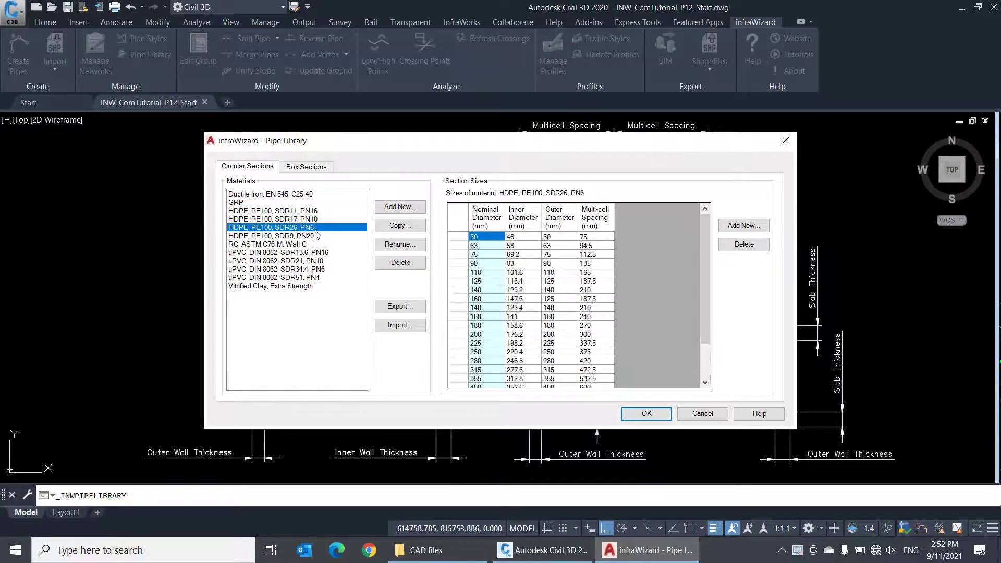
click(316, 237)
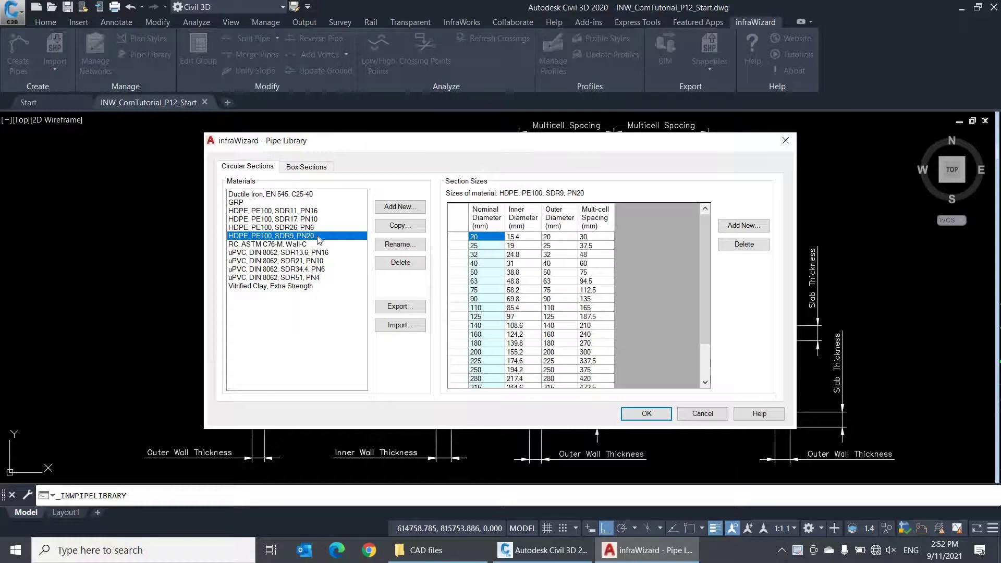
click(485, 368)
click(488, 334)
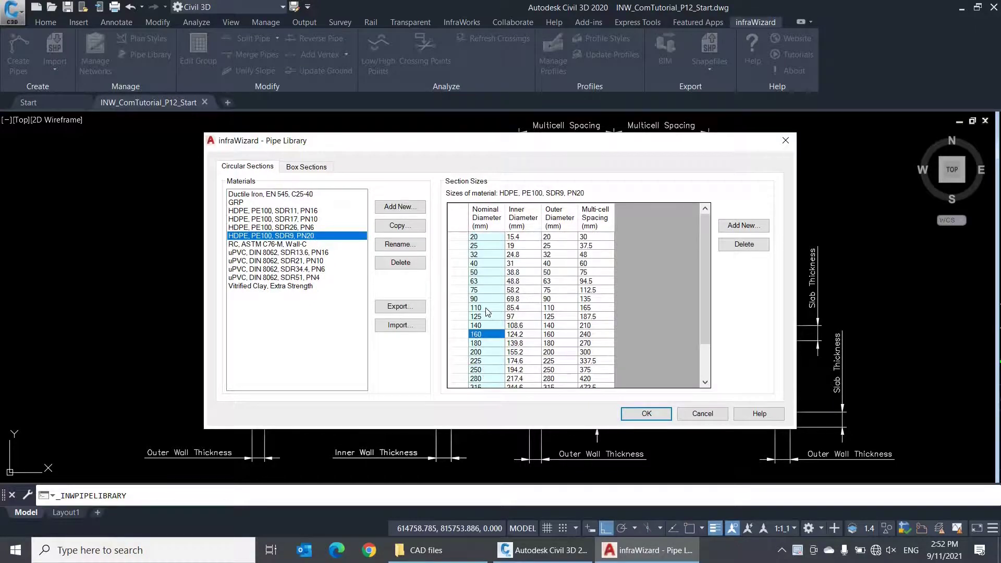
click(485, 309)
click(300, 211)
click(301, 219)
click(302, 227)
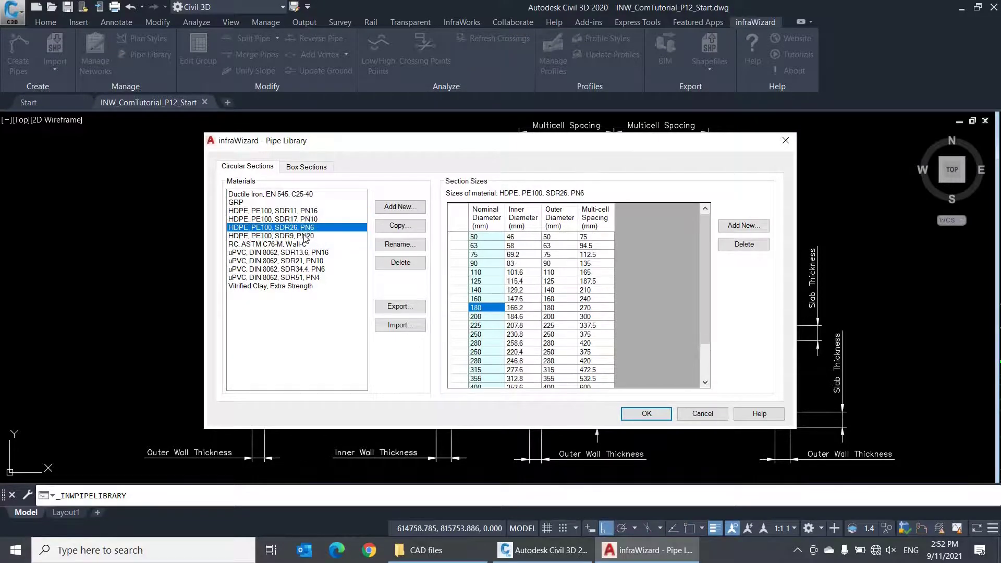
click(305, 237)
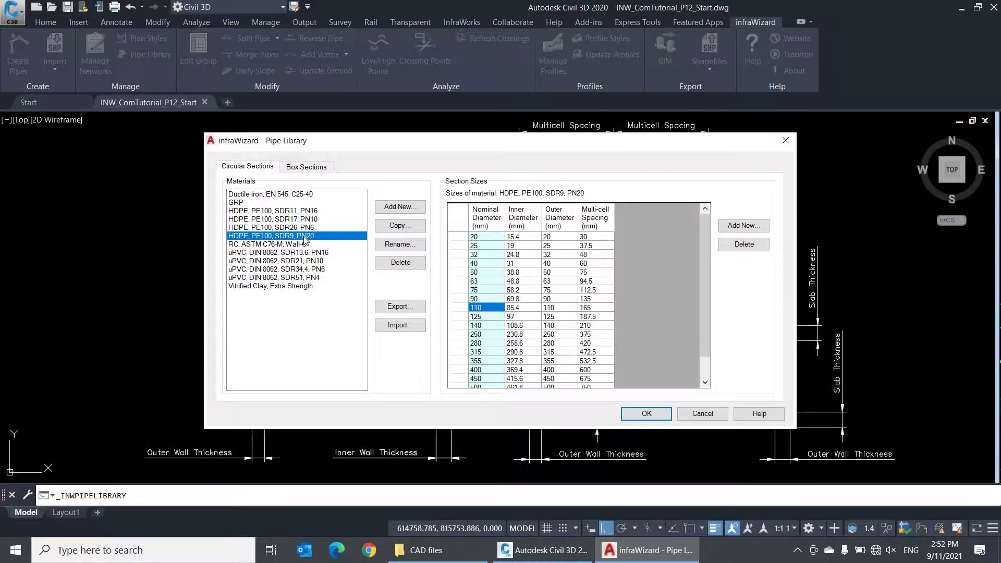
click(333, 227)
click(331, 236)
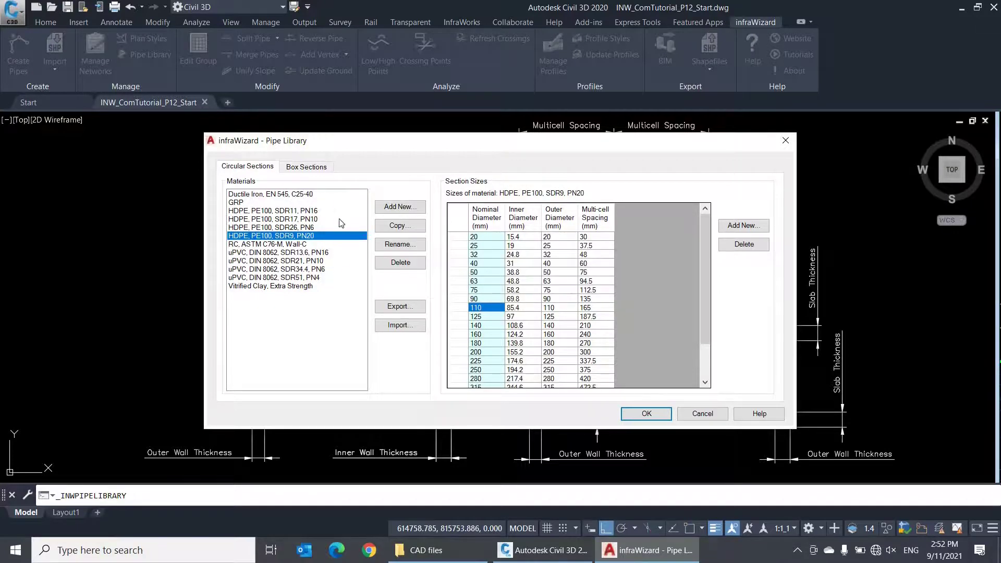
- Browse the sizes of Ductile Iron, GRP, HDPE PE100 SDR17, RC Wall-C and uPVC SDR21 PN10
click(340, 193)
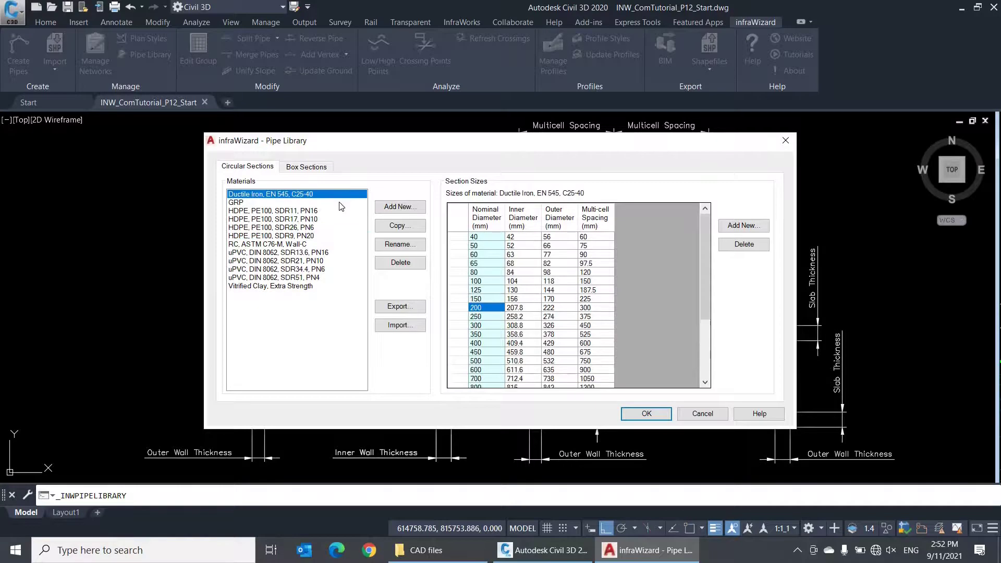
click(339, 202)
click(336, 220)
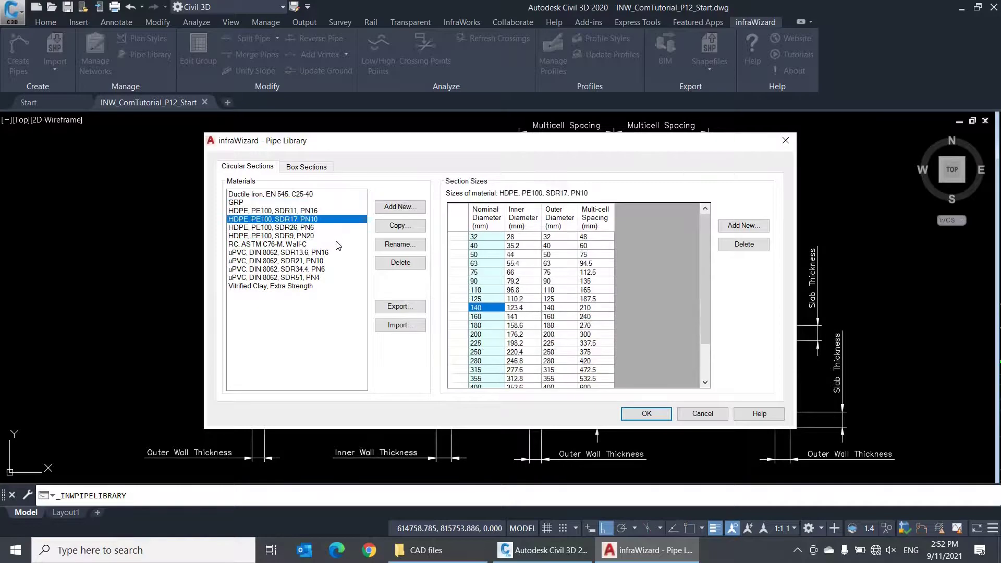
click(338, 244)
click(338, 260)
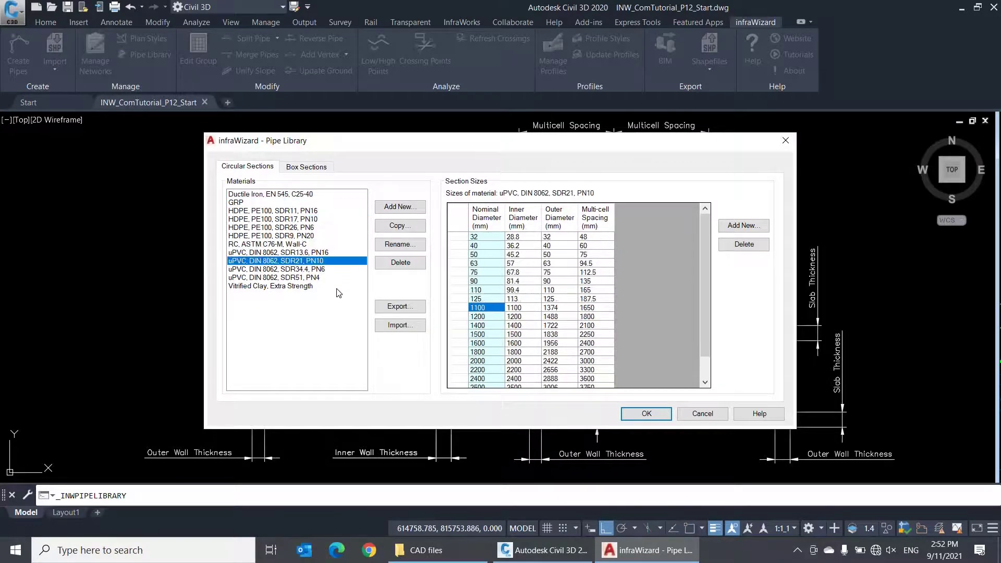
- Delete Vitrified Clay and uPVC SDR51 PN4; SDR34.4 PN6 is refused as in use
click(339, 287)
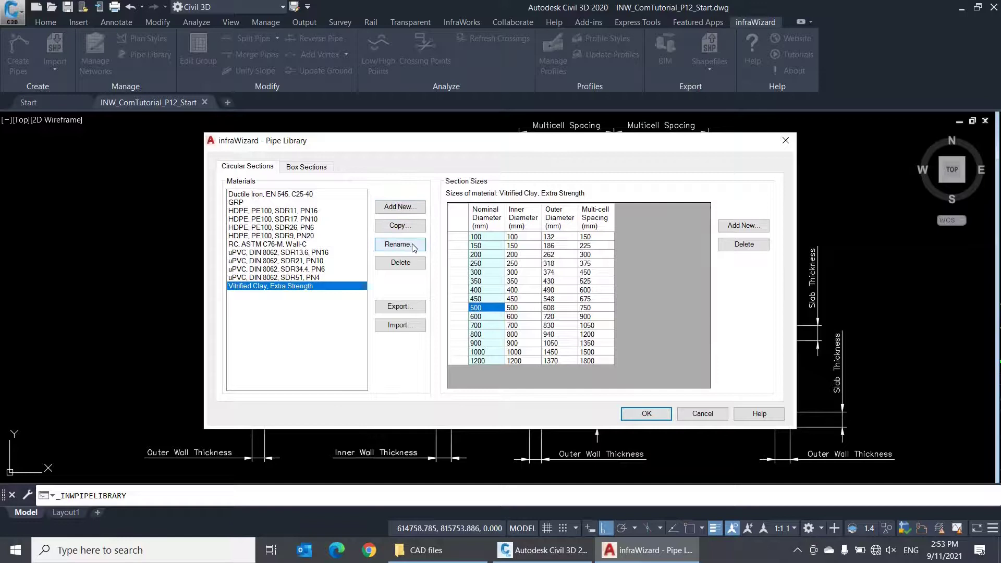
click(414, 264)
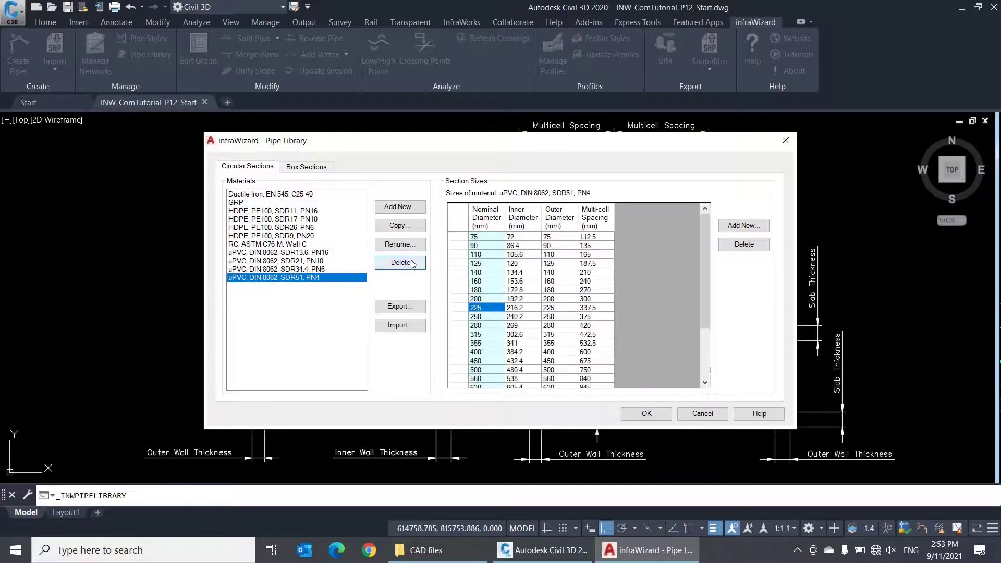
click(413, 263)
click(412, 263)
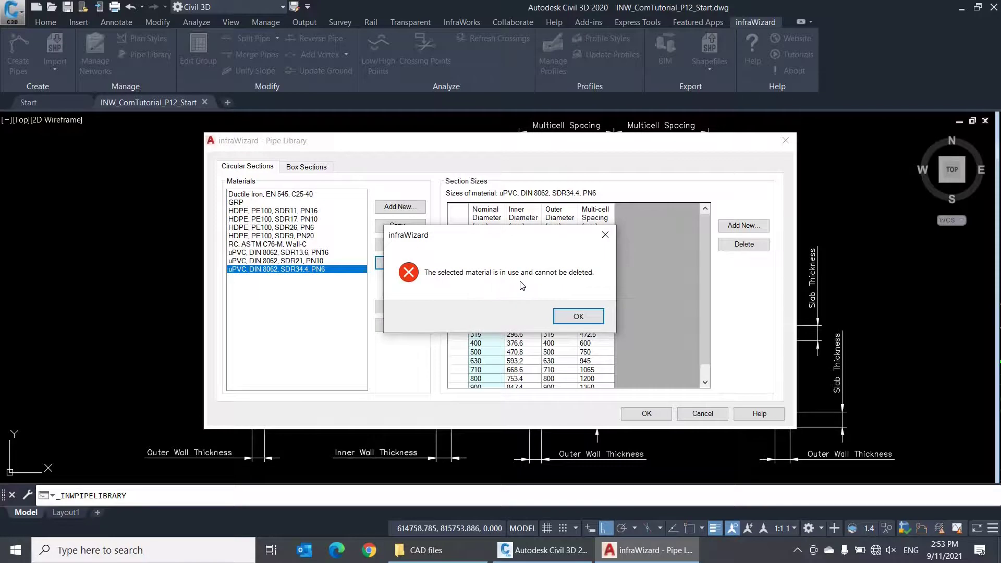
click(577, 315)
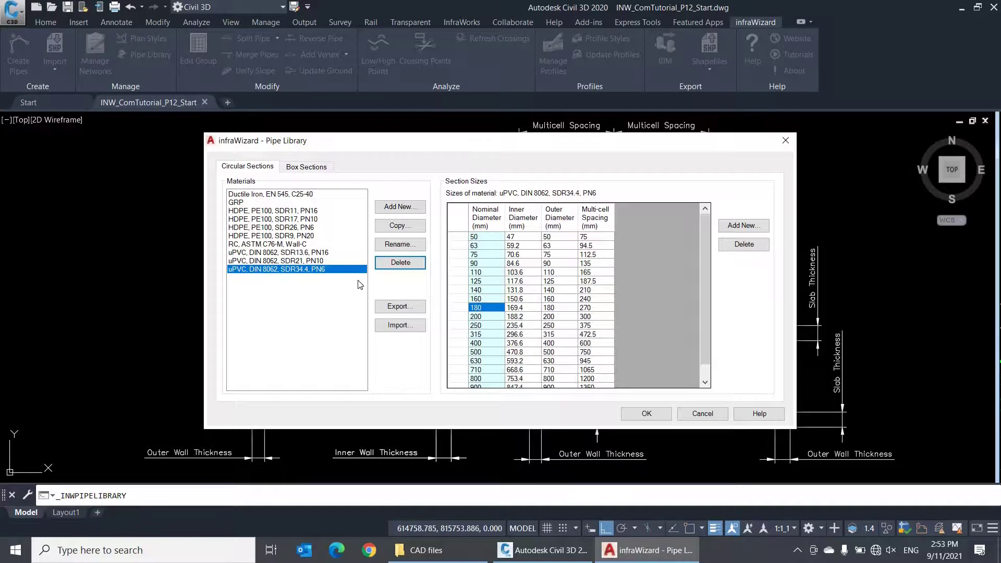
click(403, 305)
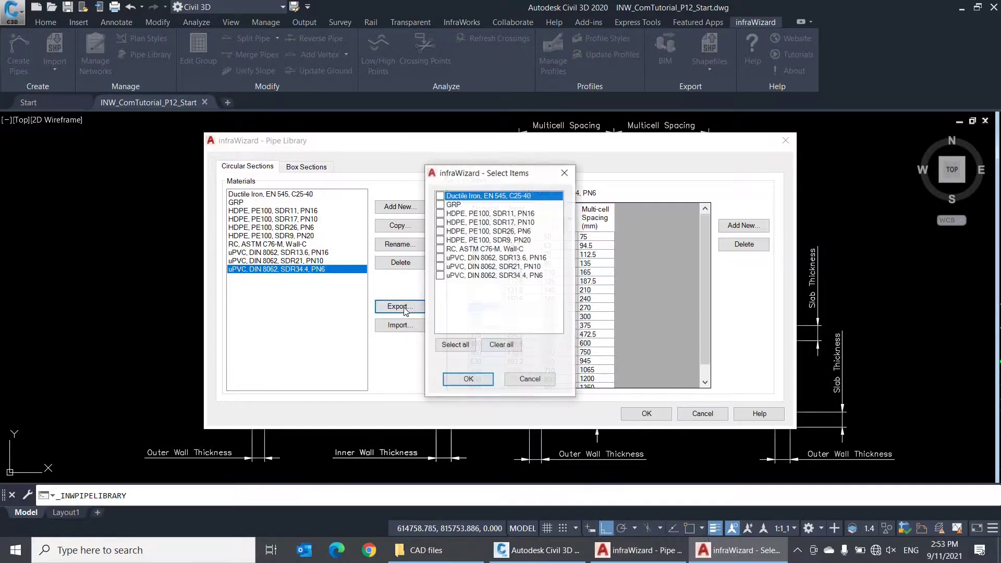
click(480, 240)
click(478, 248)
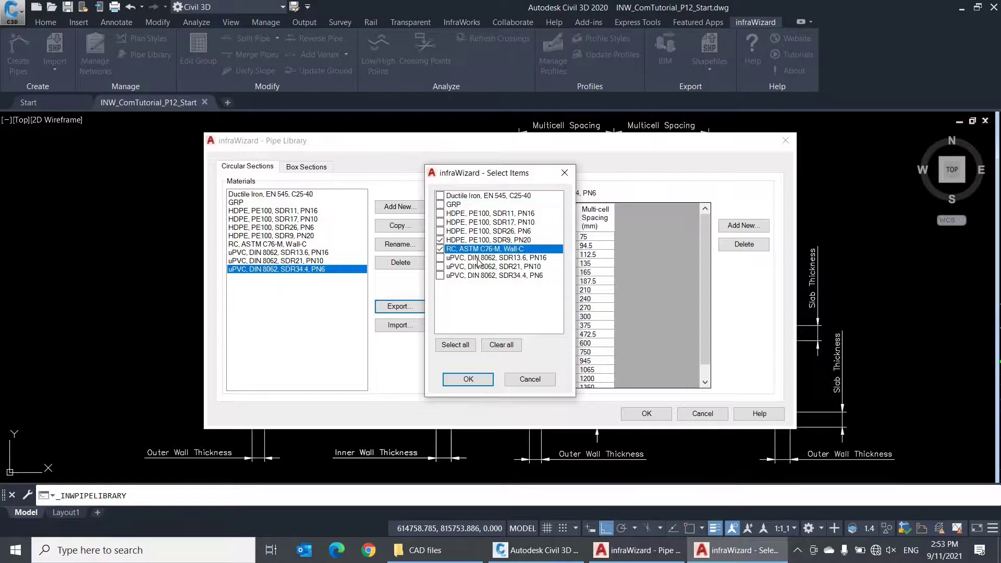
click(467, 380)
click(484, 348)
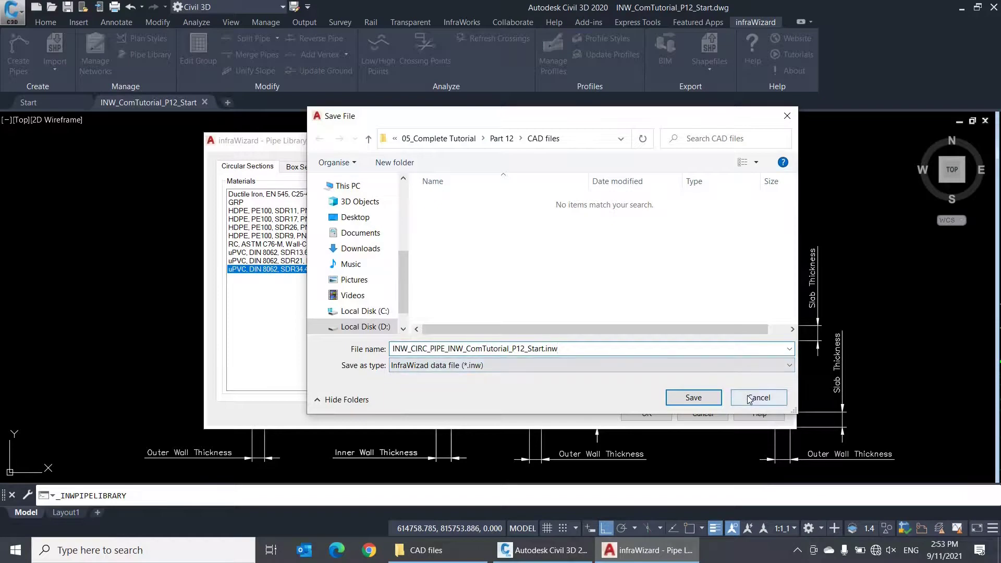
click(709, 398)
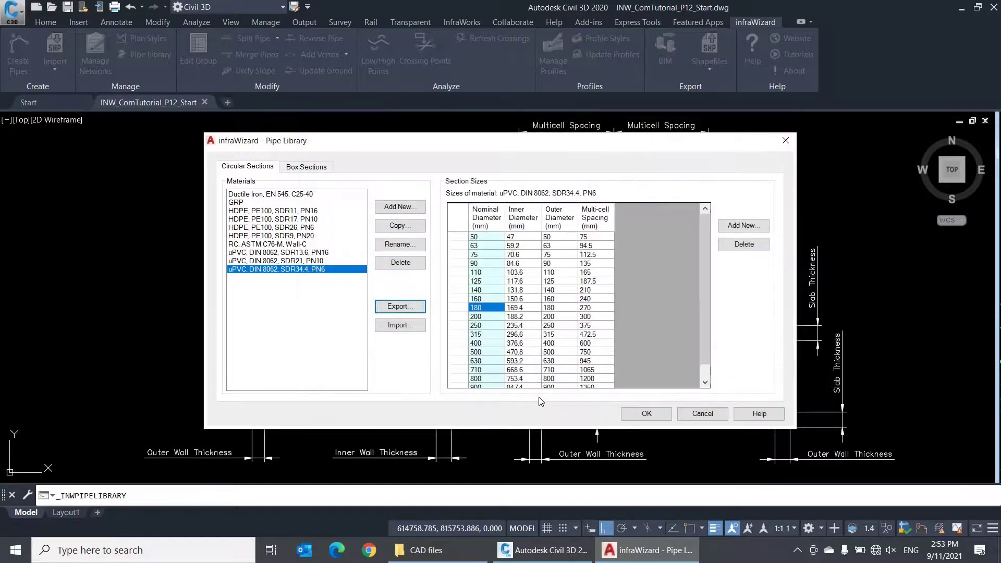
- Select RC, ASTM C76-M, Wall-C and inspect its 800/1138, 900 and 300 mm size rows
click(323, 244)
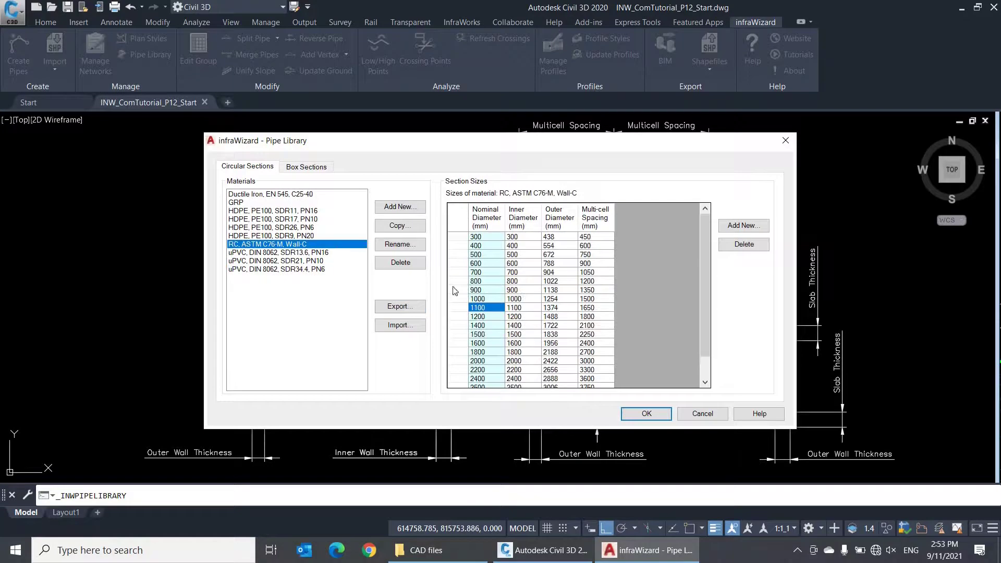
click(516, 281)
click(553, 290)
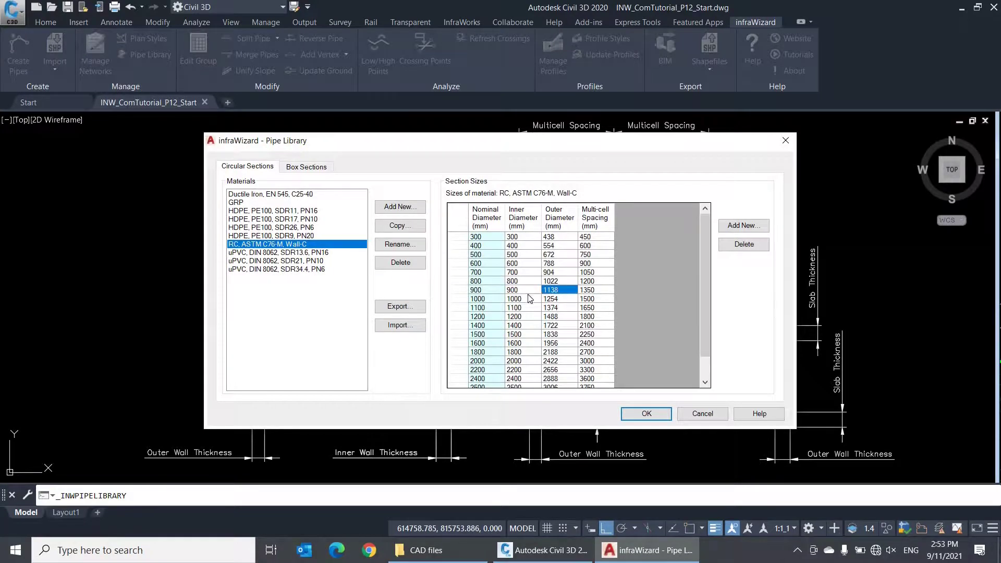
click(498, 290)
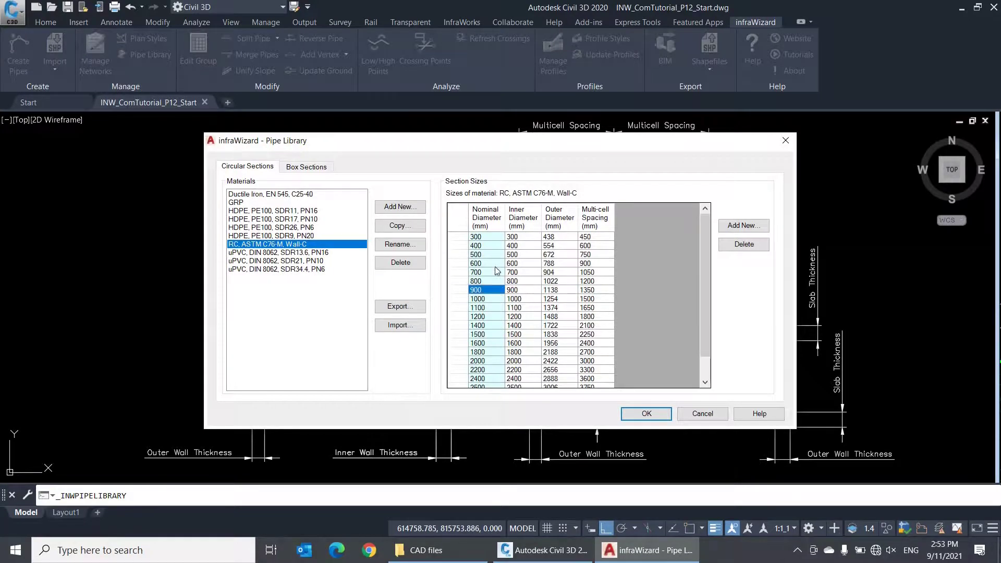
click(497, 237)
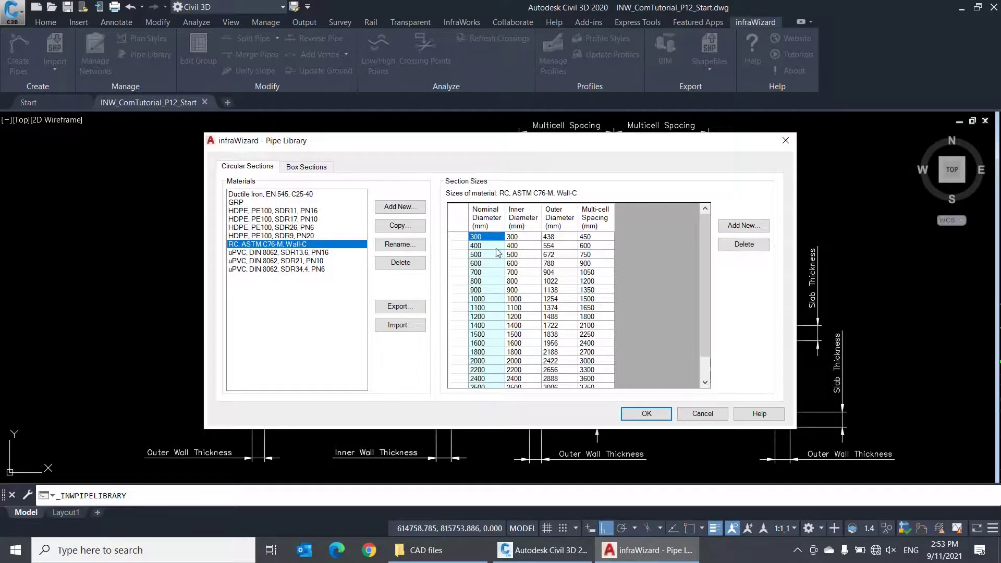
- Move the library down to reveal the section diagram and check the 300 mm row: 300, 438, 450
mouse_move(493, 149)
mouse_down()
mouse_move(469, 241)
mouse_move(516, 251)
mouse_up()
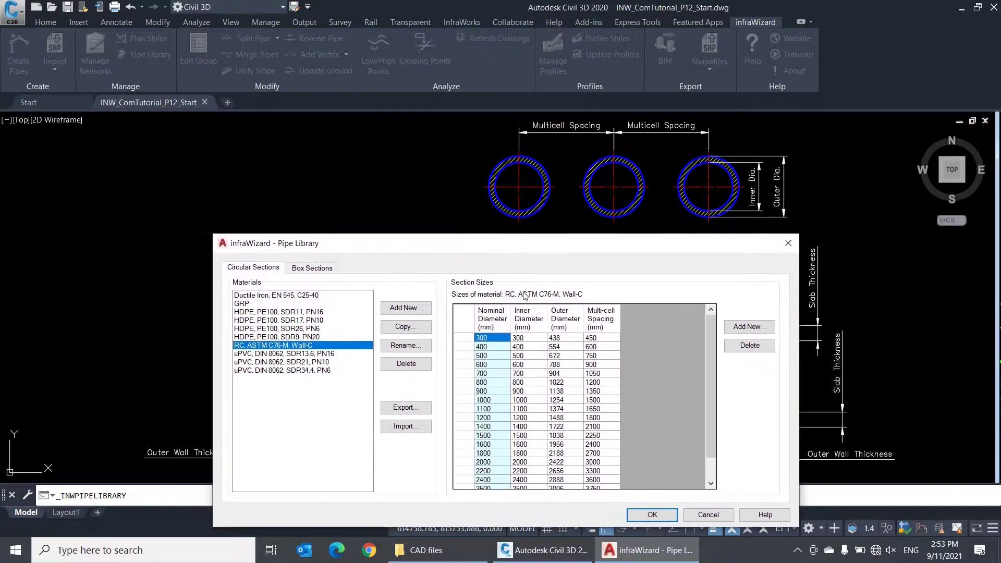
click(531, 338)
click(567, 339)
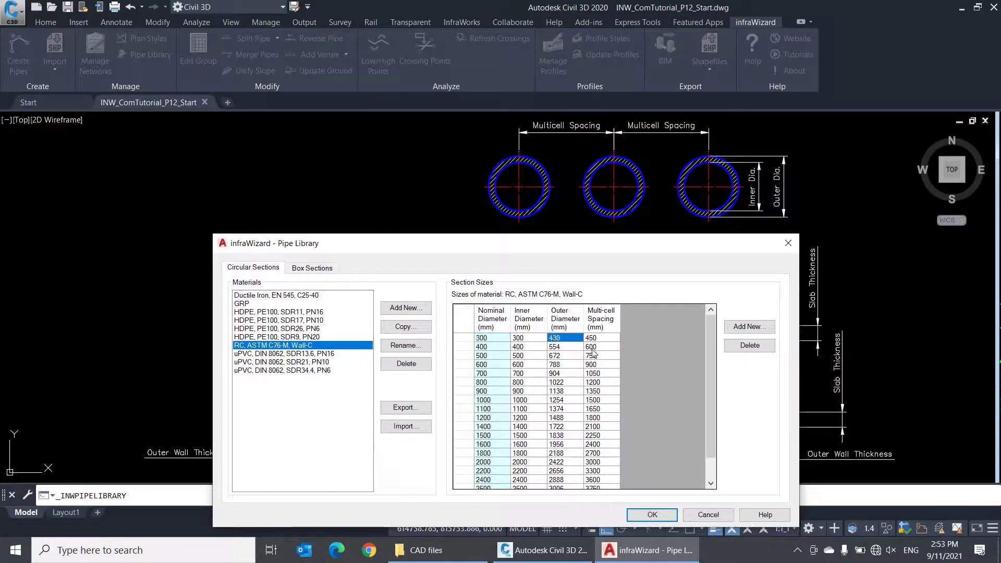
click(608, 339)
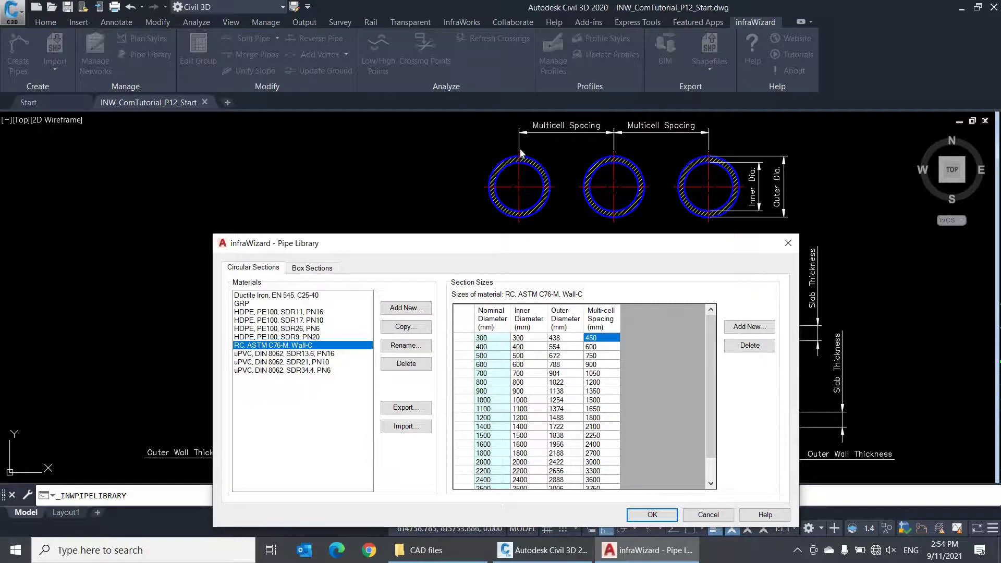
- Move the library back up and inspect the 300 mm row values and the 500–1000 mm sizes
drag(530, 244, 518, 163)
click(526, 259)
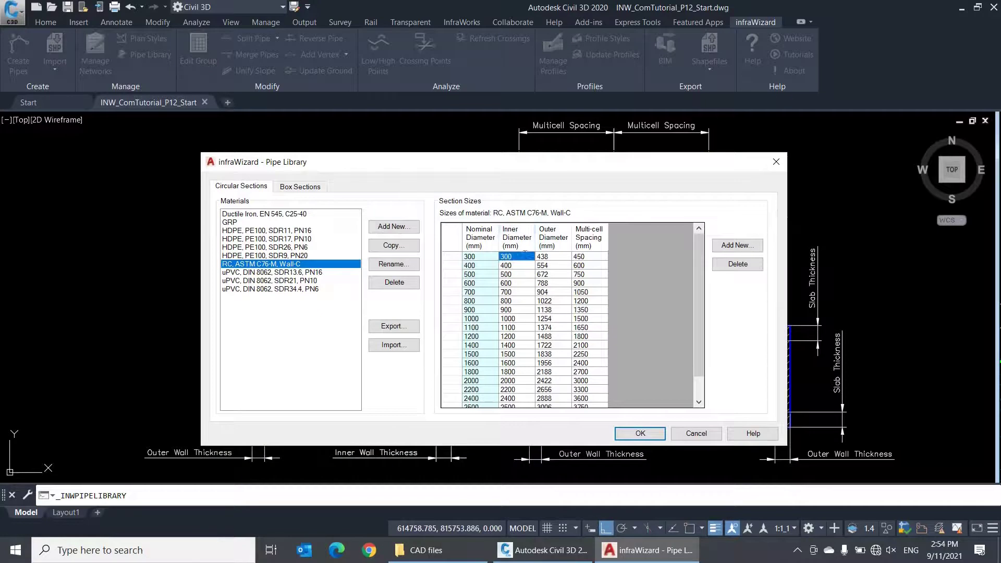
click(525, 256)
click(549, 258)
click(558, 255)
click(588, 259)
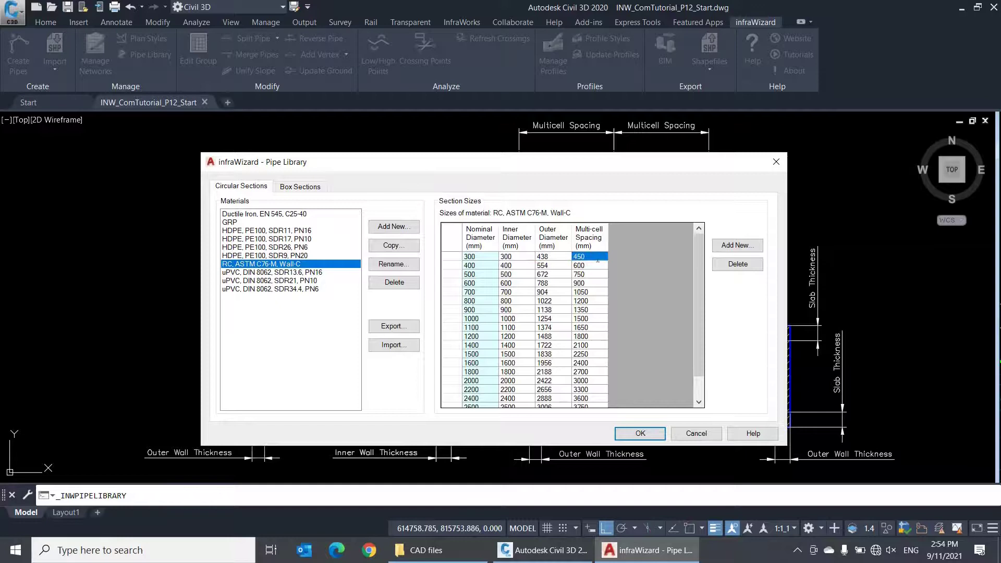
click(595, 259)
click(488, 261)
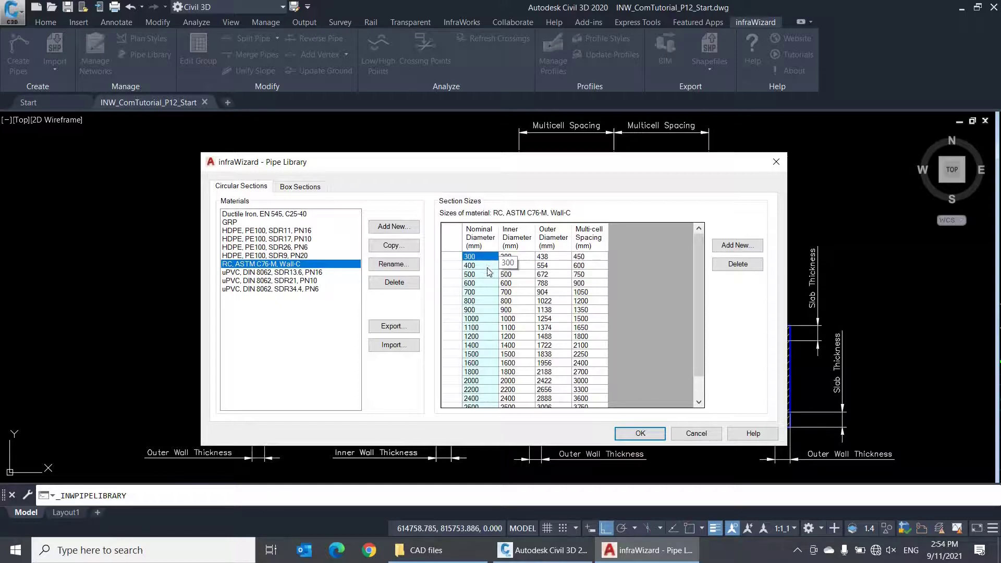
click(490, 319)
click(490, 302)
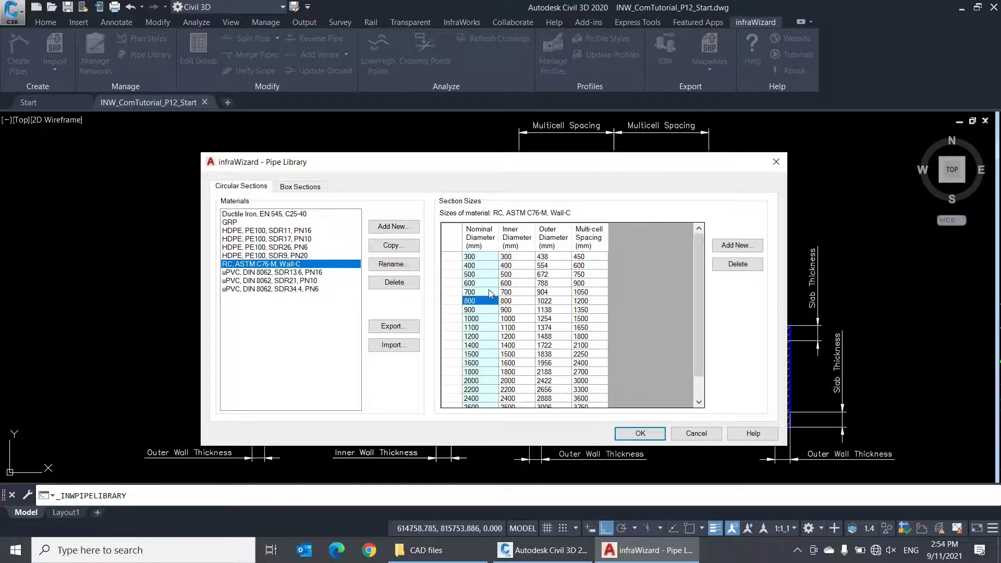
click(492, 274)
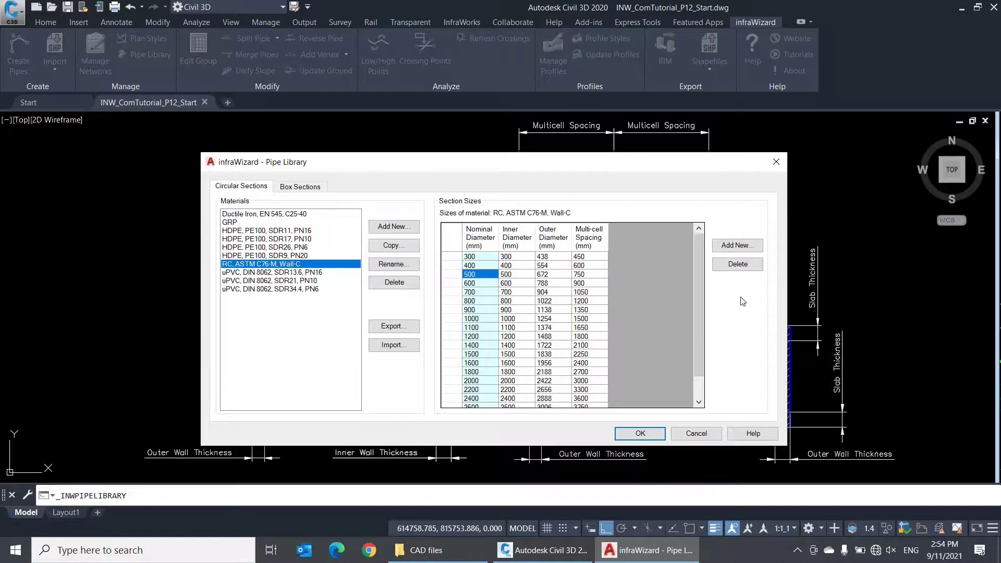
- Cancel a new size, then delete the 1500, 1600 and 1800 mm nominal sizes
click(740, 248)
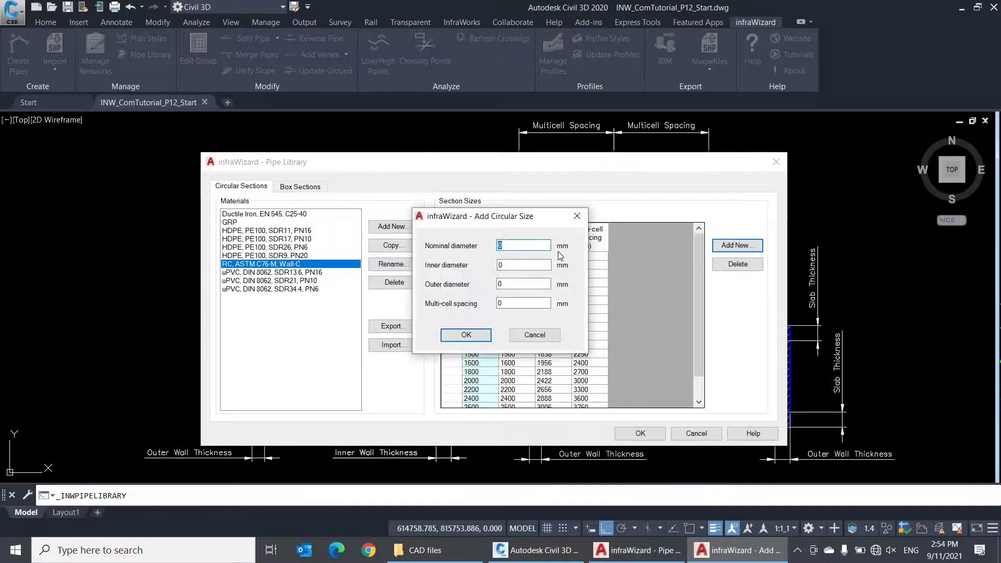
click(534, 335)
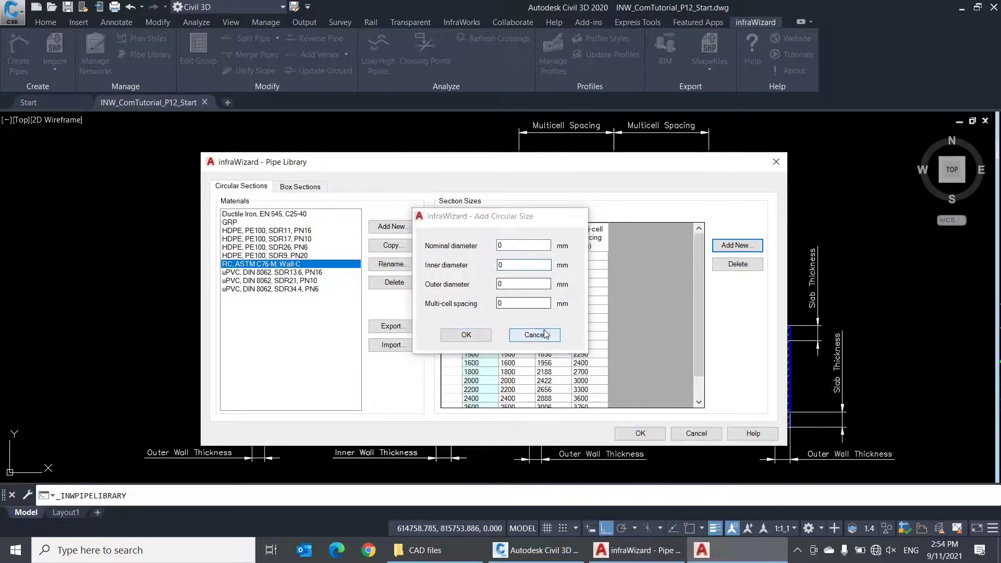
click(485, 355)
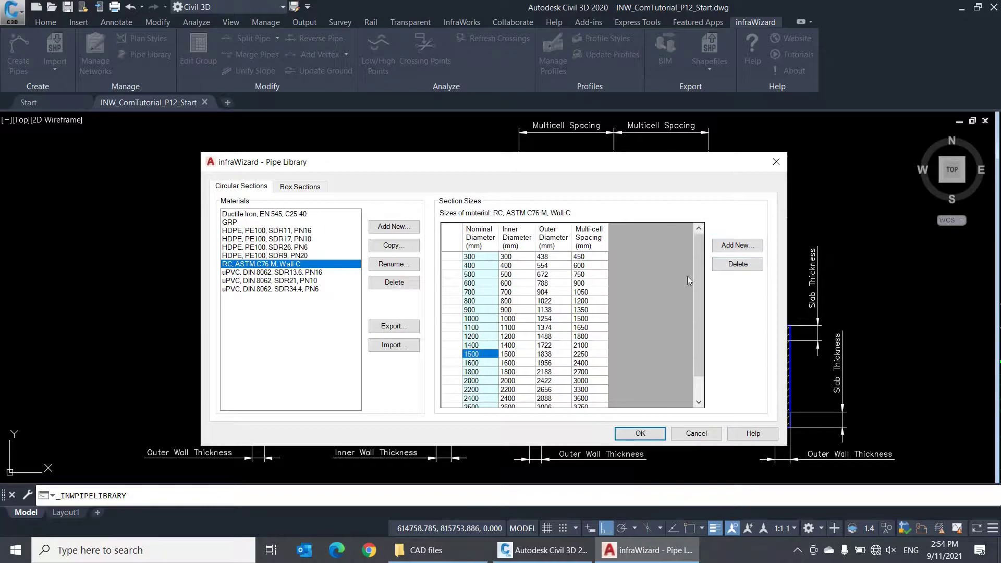
click(735, 265)
click(733, 267)
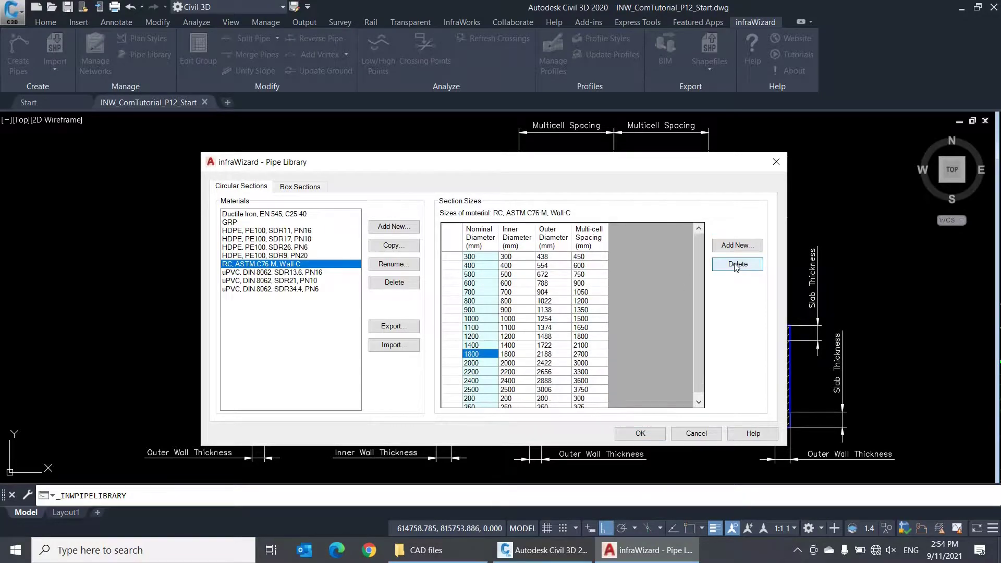
click(735, 267)
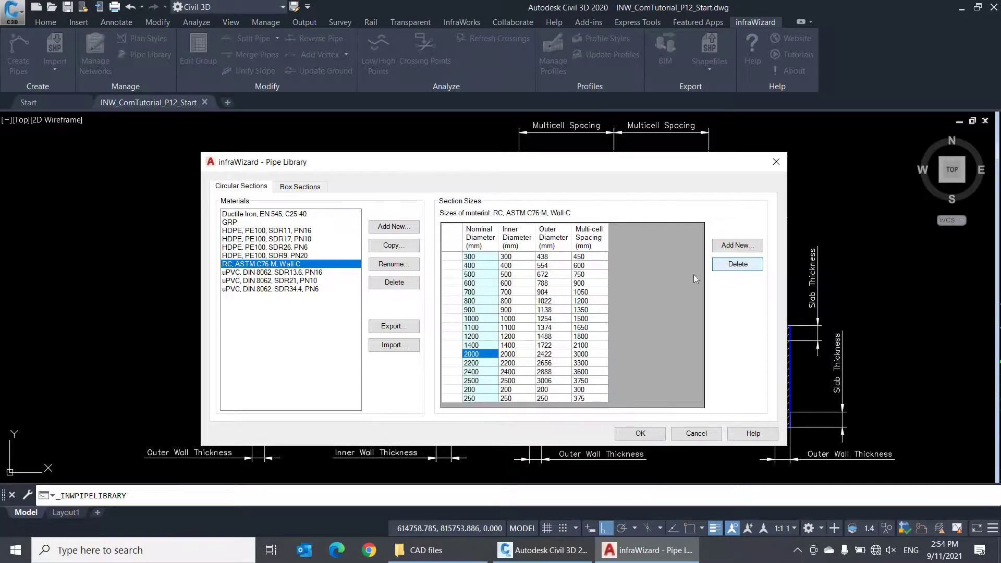
- Review the RC, Fill Depth box sizes' Rise and wall thicknesses, then return to Circular Sections
click(324, 191)
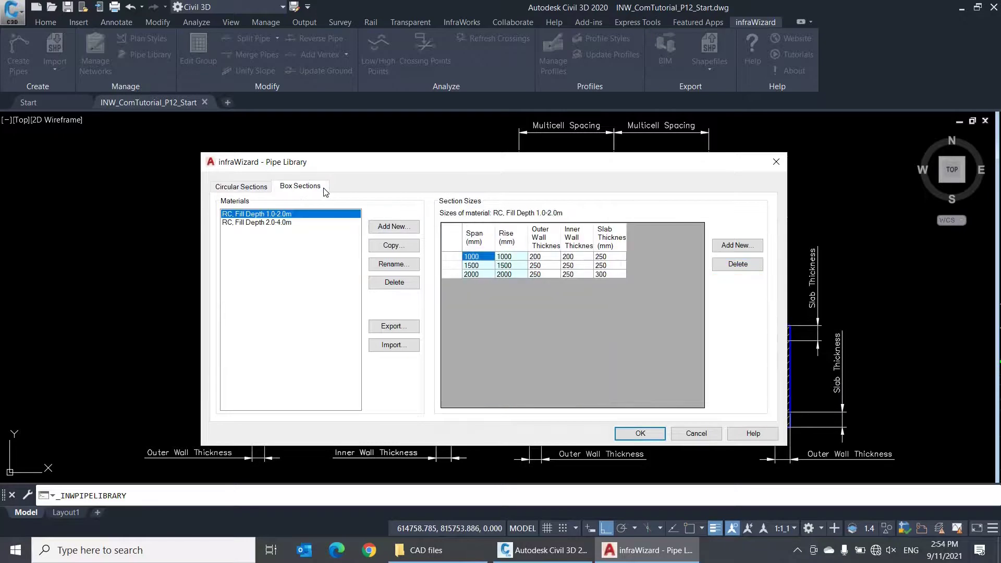
click(508, 259)
mouse_move(485, 162)
mouse_down()
mouse_move(463, 75)
mouse_move(401, 42)
mouse_move(314, 30)
mouse_up()
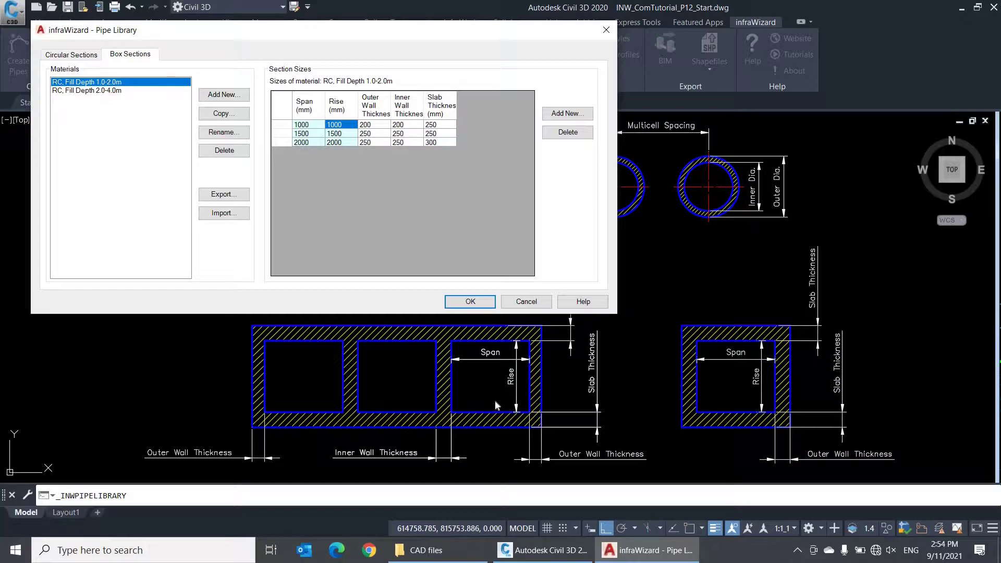
click(385, 124)
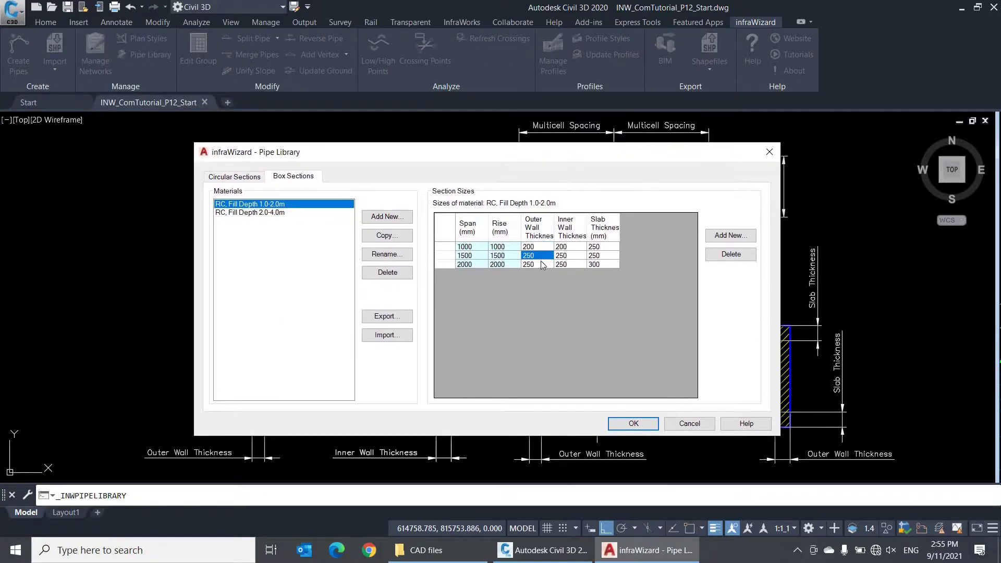
click(539, 265)
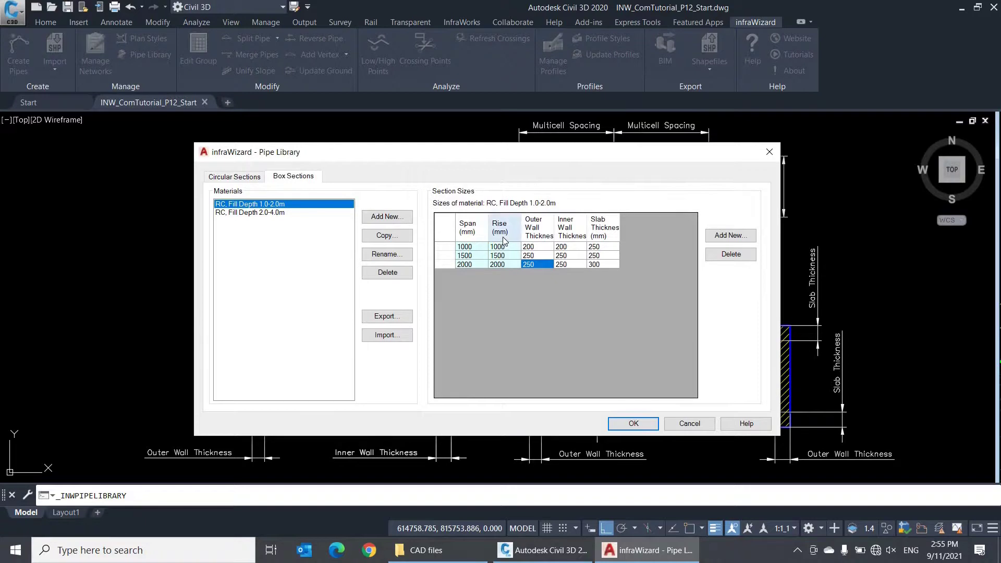
click(252, 178)
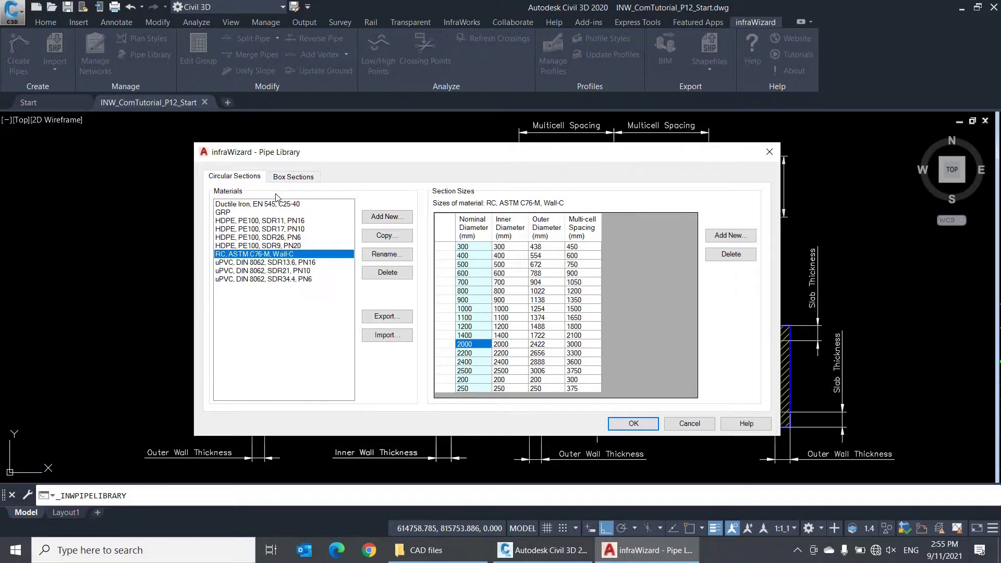
- Confirm the Pipe Library edits with OK and zoom to the labelled pipe network
click(622, 423)
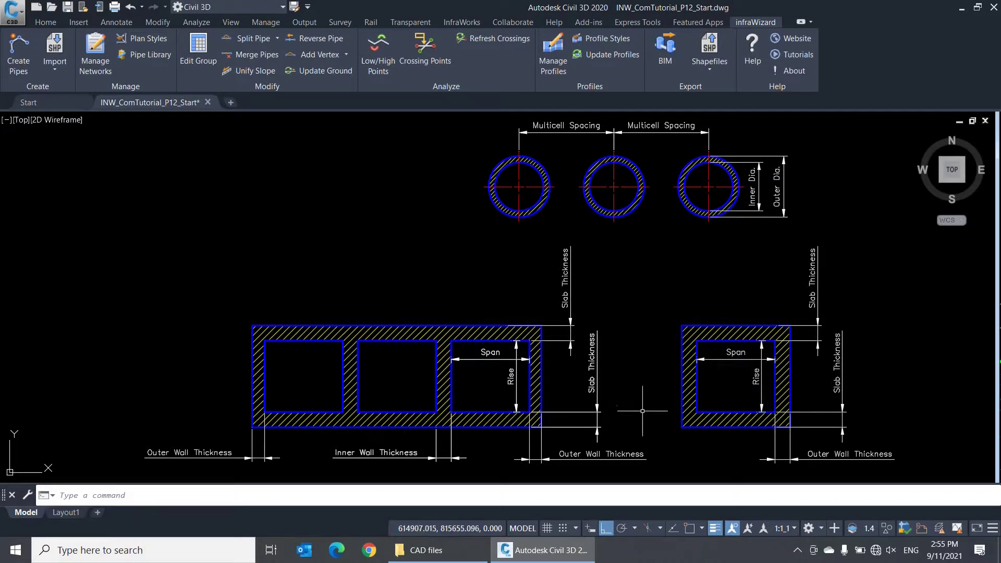
scroll(643, 411, down, 2)
scroll(643, 410, down, 5)
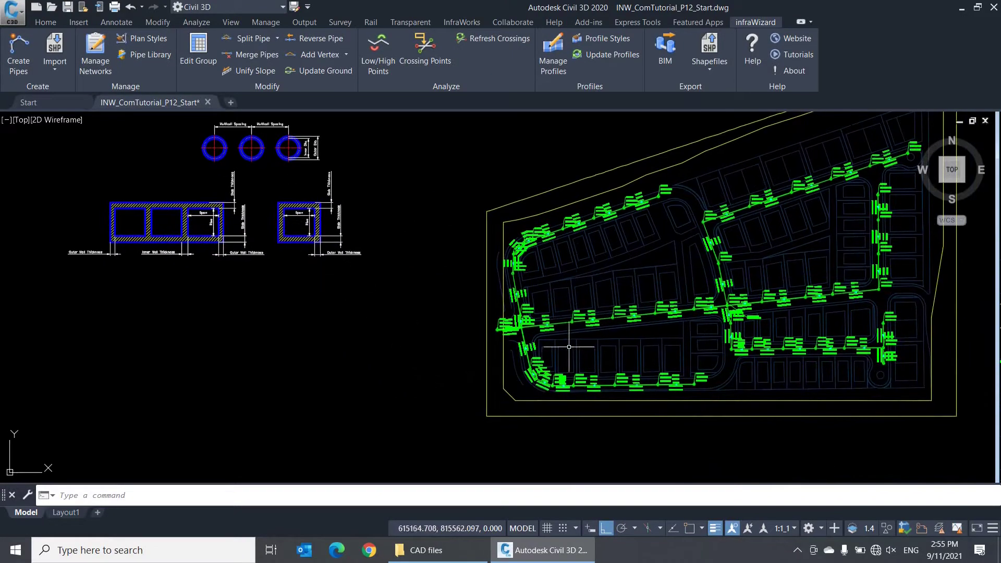
scroll(570, 336, up, 6)
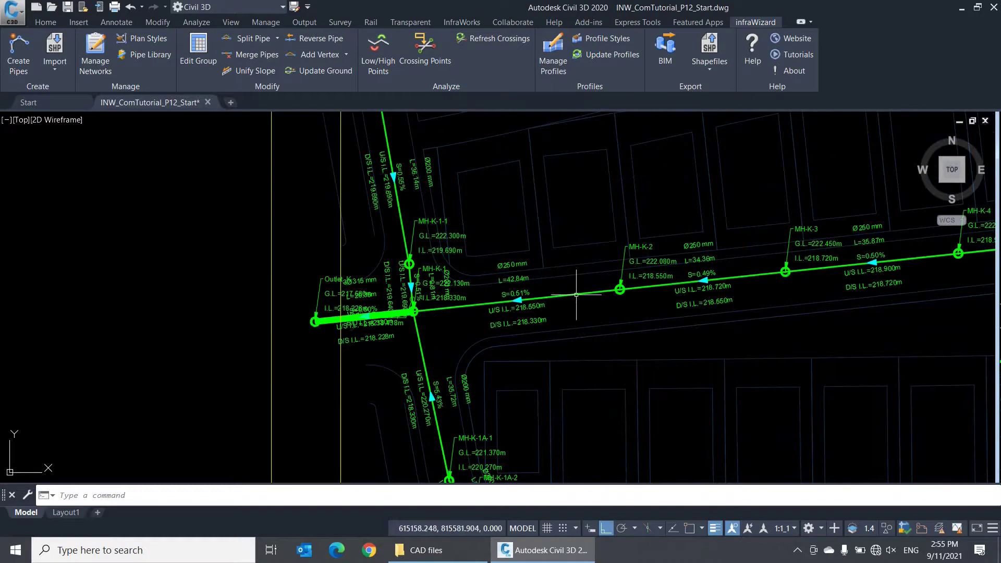
- Open Edit Pipe for CO-40, check its diameter and material lists, and cancel at 250 mm uPVC
double_click(576, 294)
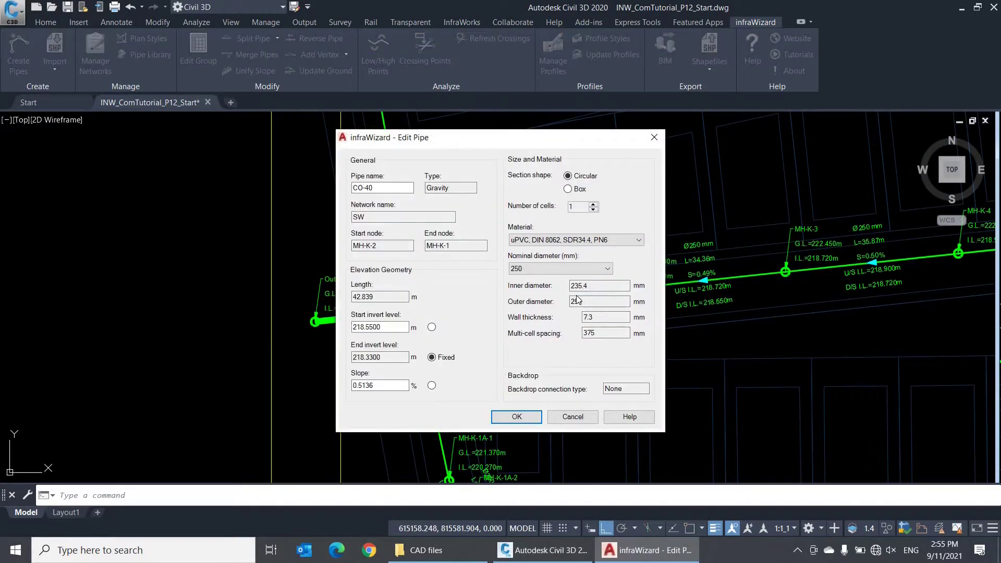
click(599, 270)
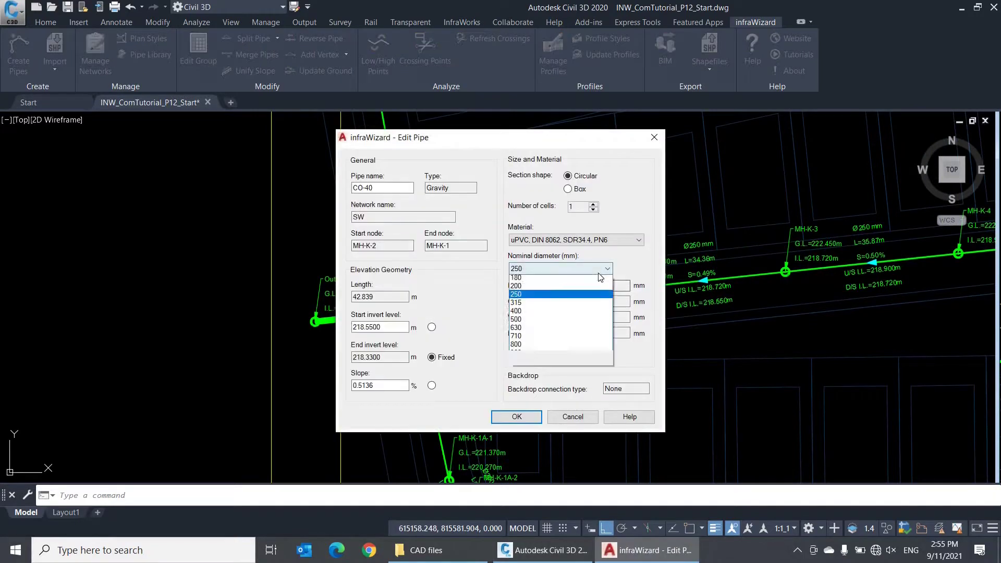
click(602, 271)
click(612, 241)
click(612, 241)
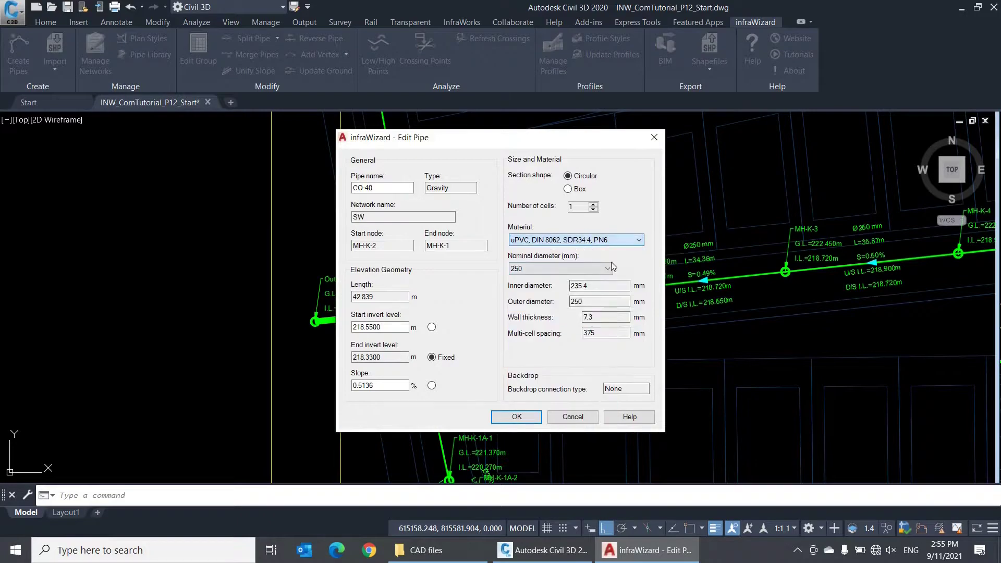
click(588, 418)
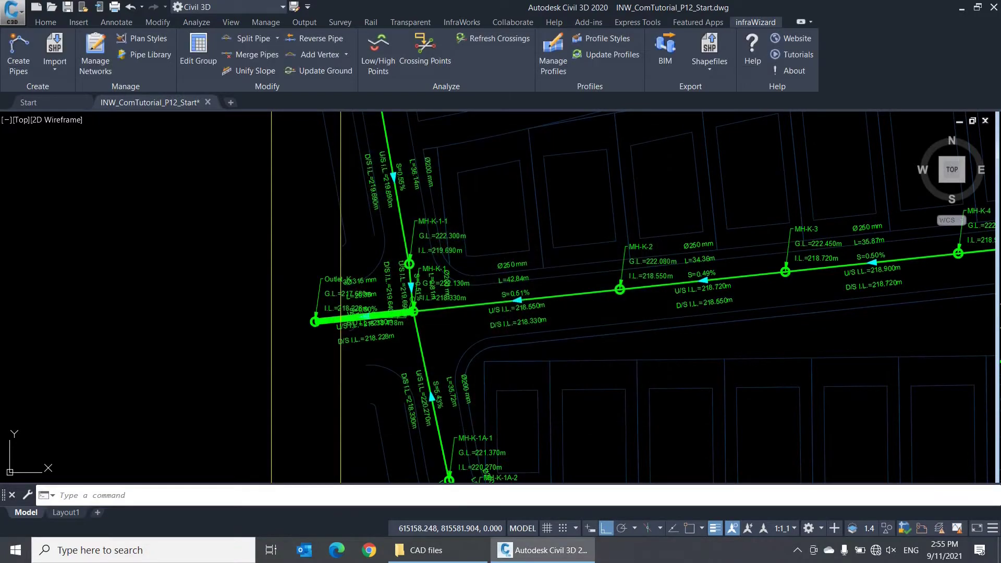
- Reopen CO-40's Edit Pipe through the right-click infraWizard Edit... command and close it
click(590, 294)
right_click(590, 294)
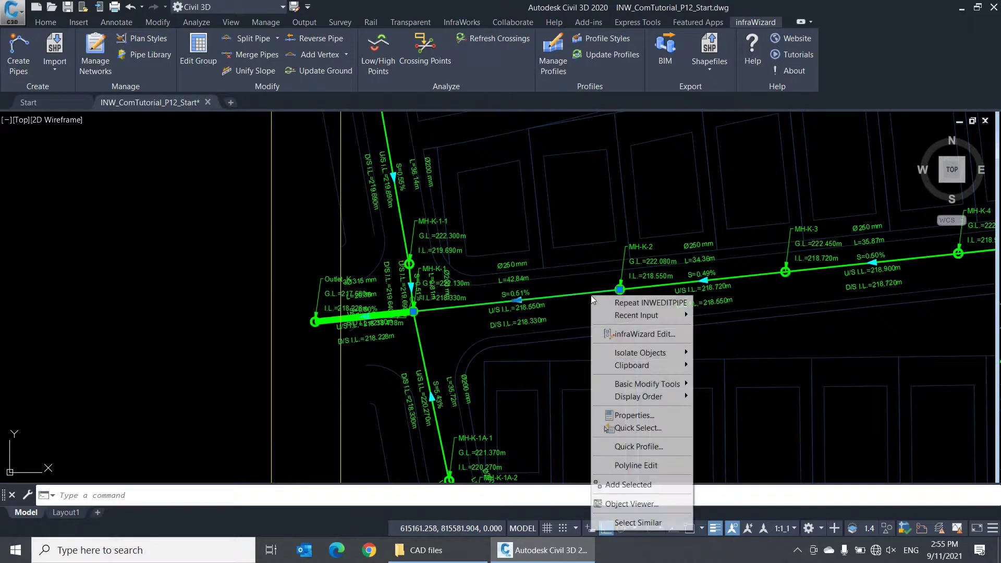
click(617, 335)
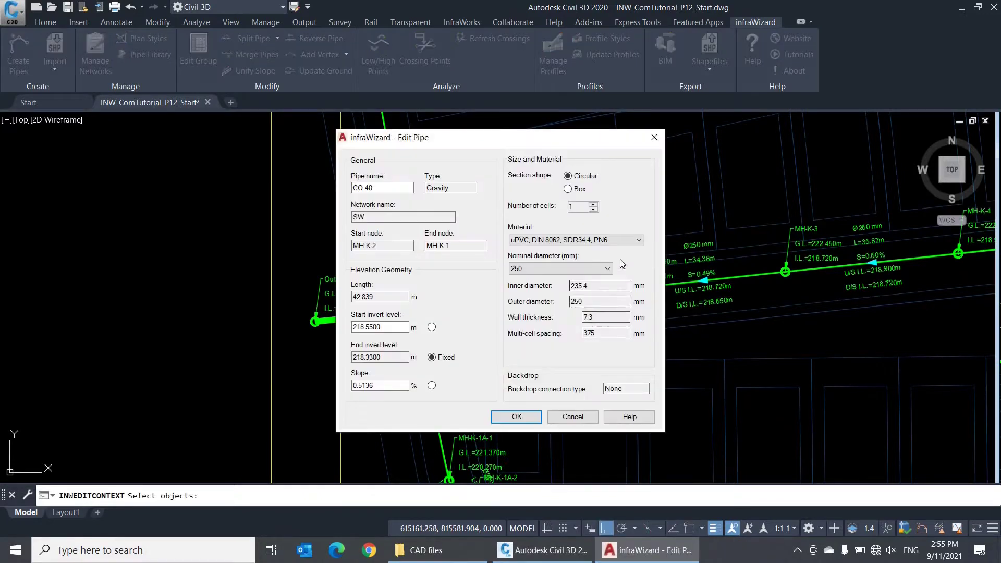
click(572, 417)
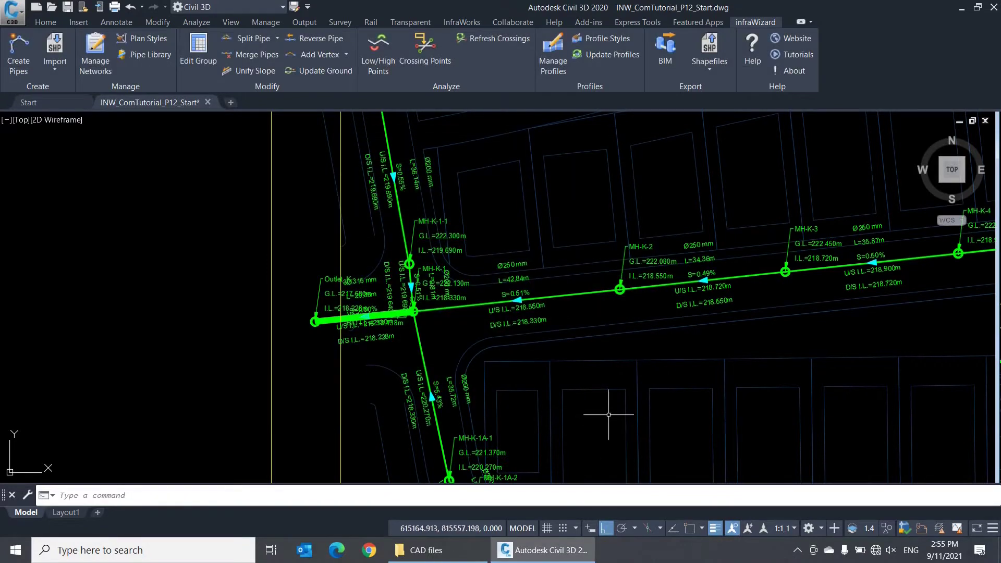
- Pan the view, then run Edit Group on the pipes window-selected between MH-K-1 and MH-K-4
scroll(607, 408, down, 3)
drag(661, 398, 512, 365)
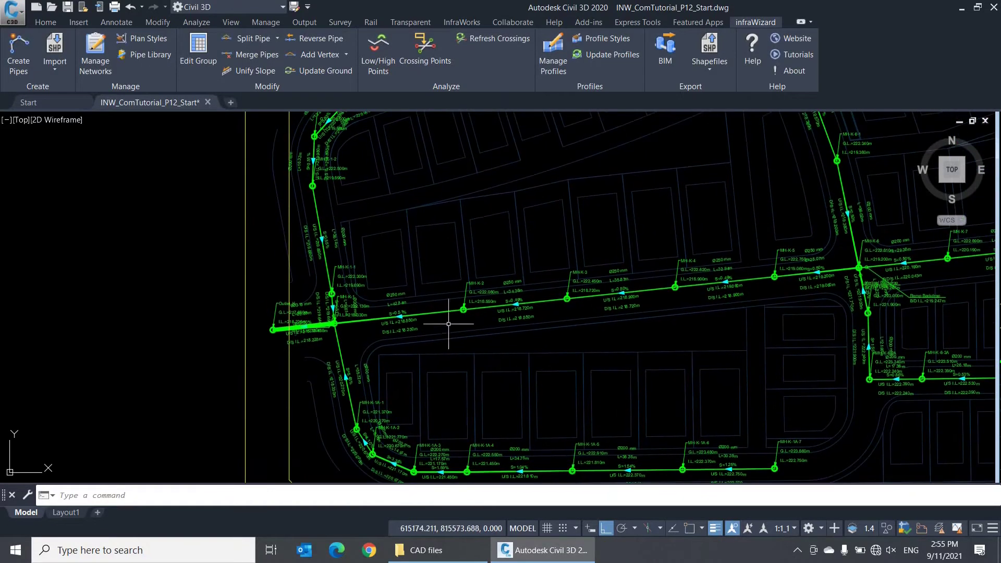
click(197, 62)
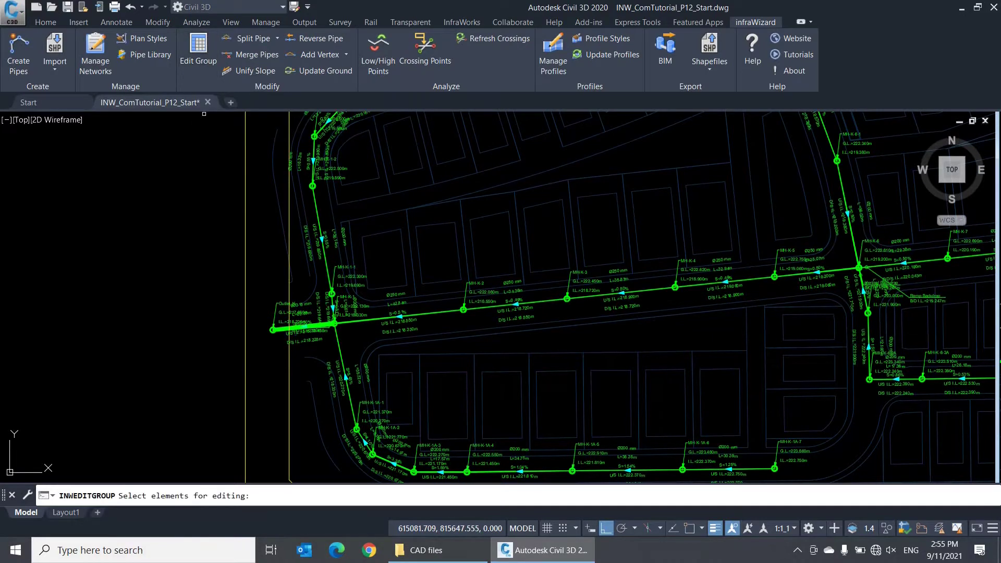
click(663, 242)
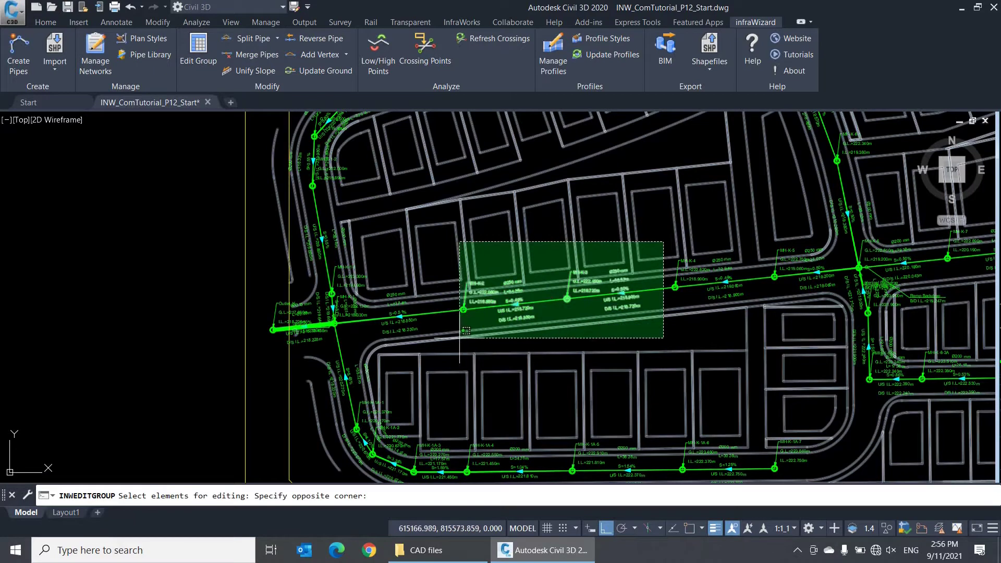
click(423, 340)
key(Return)
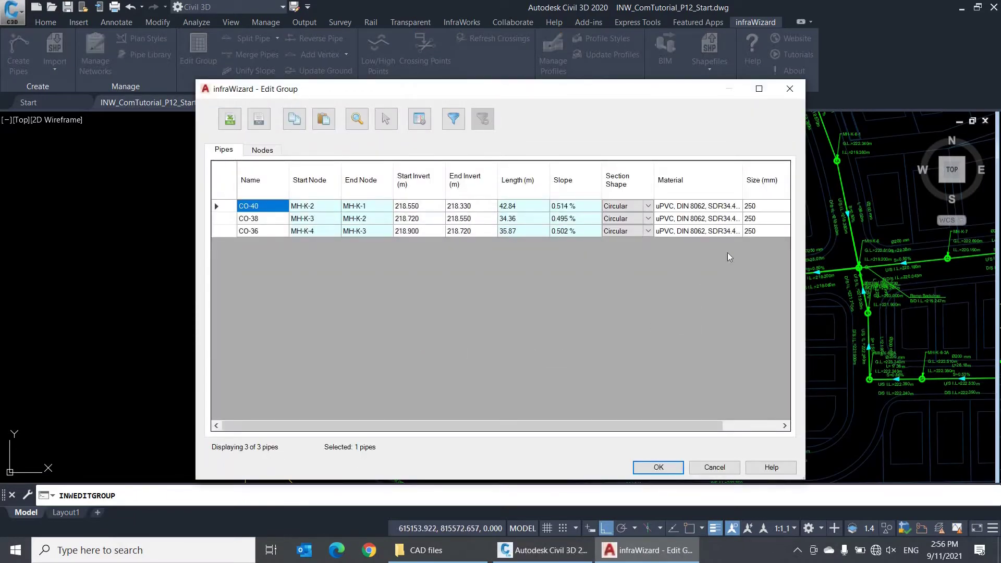
- Open Edit all for the Size column, review the value list, and cancel, keeping 250 mm
right_click(760, 196)
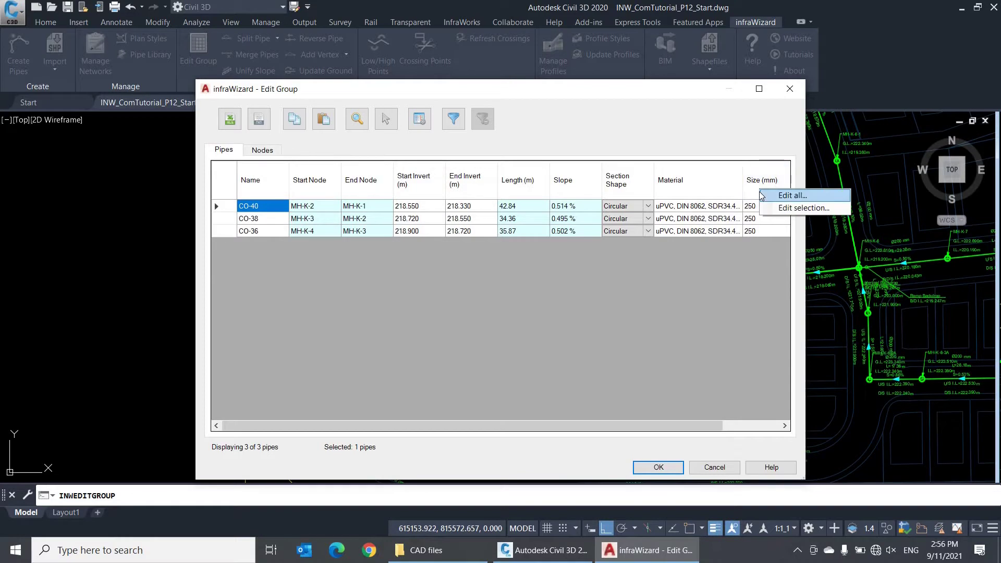
click(762, 195)
click(547, 287)
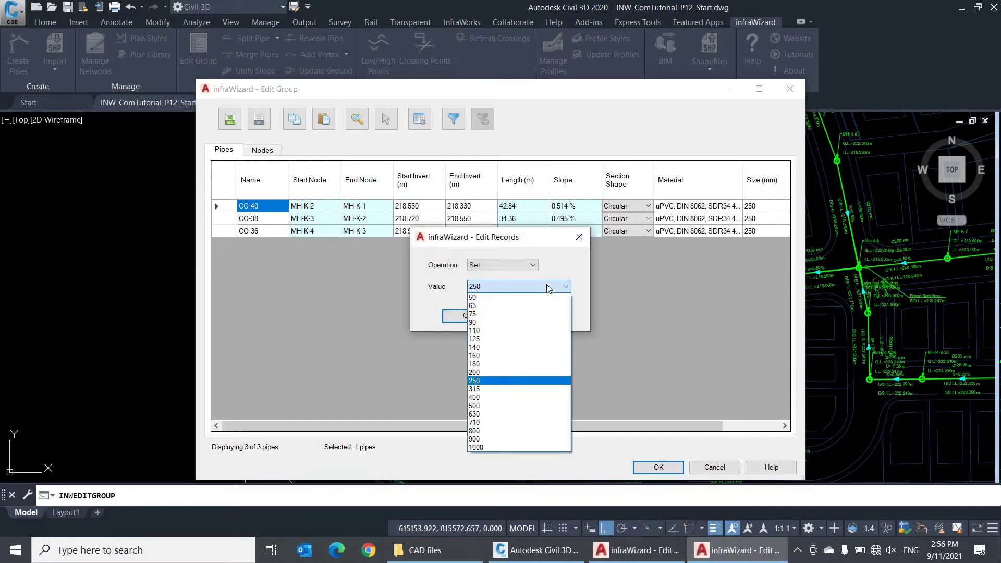
click(547, 287)
click(537, 315)
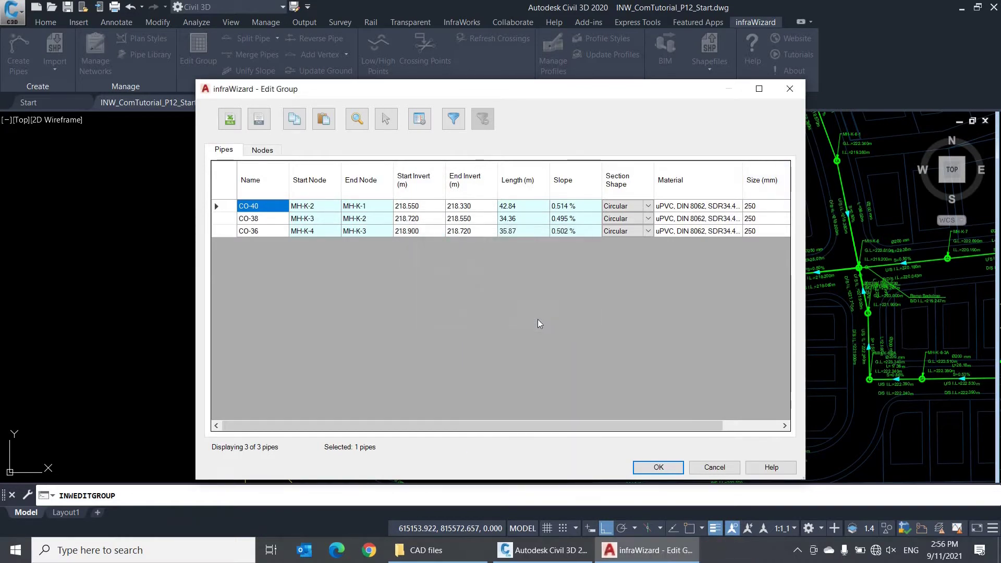
- Open Edit all for Material, keep uPVC, and cancel the Edit Group table unchanged
right_click(706, 184)
click(722, 197)
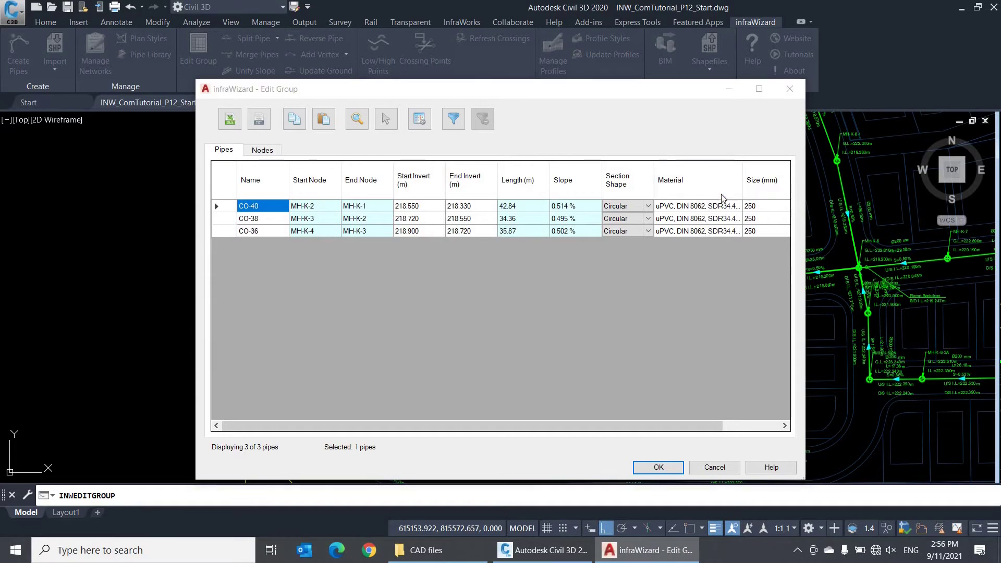
click(566, 286)
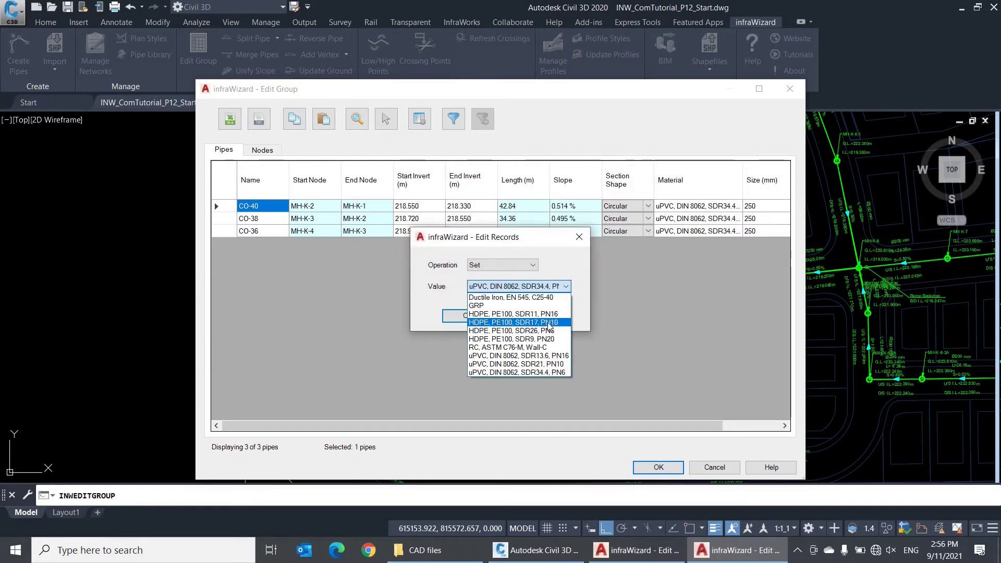
click(565, 286)
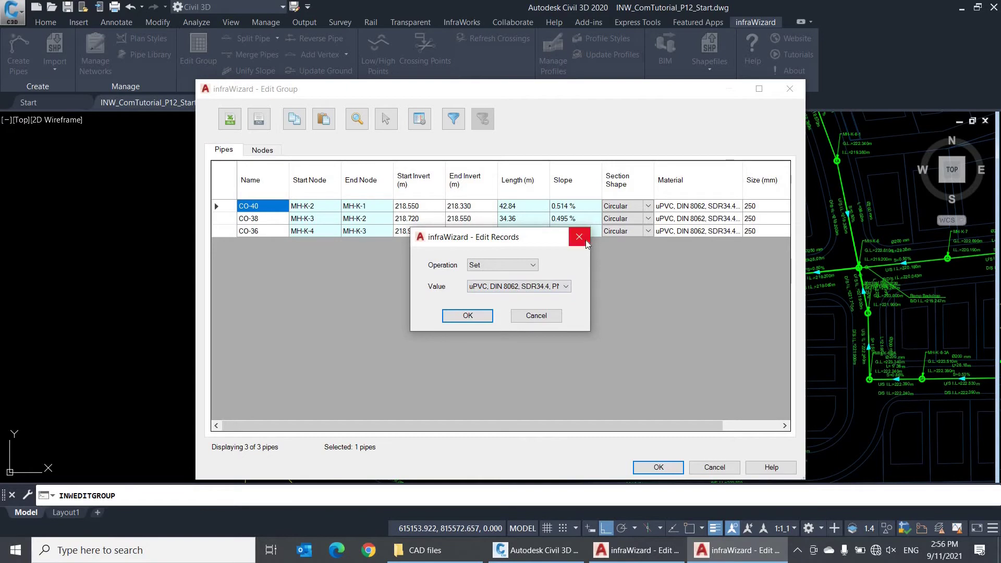
click(580, 237)
click(709, 468)
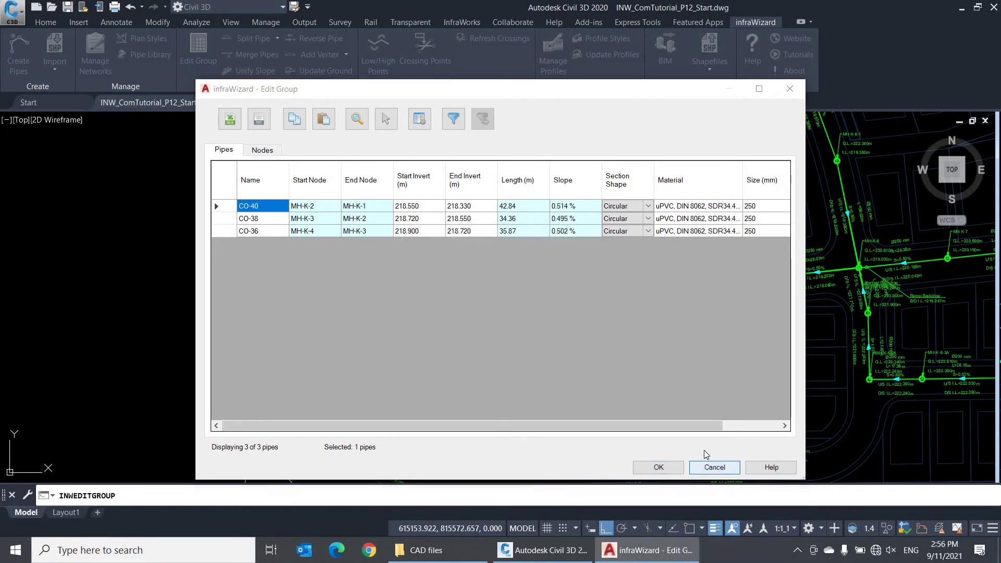